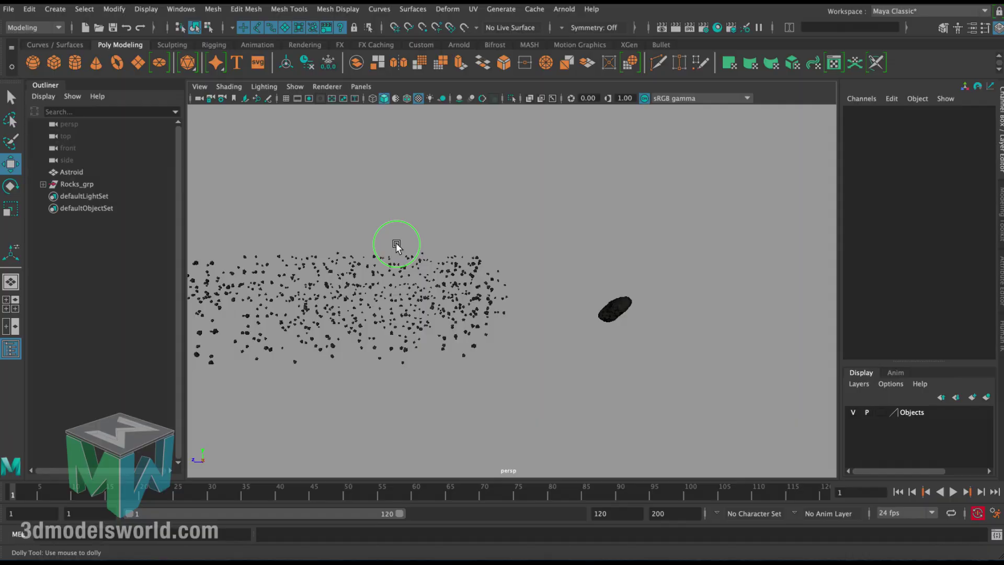
Examine the scattered rock field and the nearby asteroid from several angles.
alt+right_drag(393, 242, 510, 282)
alt+drag(510, 280, 460, 296)
alt+right_drag(459, 295, 284, 221)
drag(606, 398, 607, 397)
alt+drag(523, 356, 653, 337)
click(643, 339)
alt+drag(544, 324, 664, 316)
click(653, 345)
alt+middle_drag(462, 292, 559, 340)
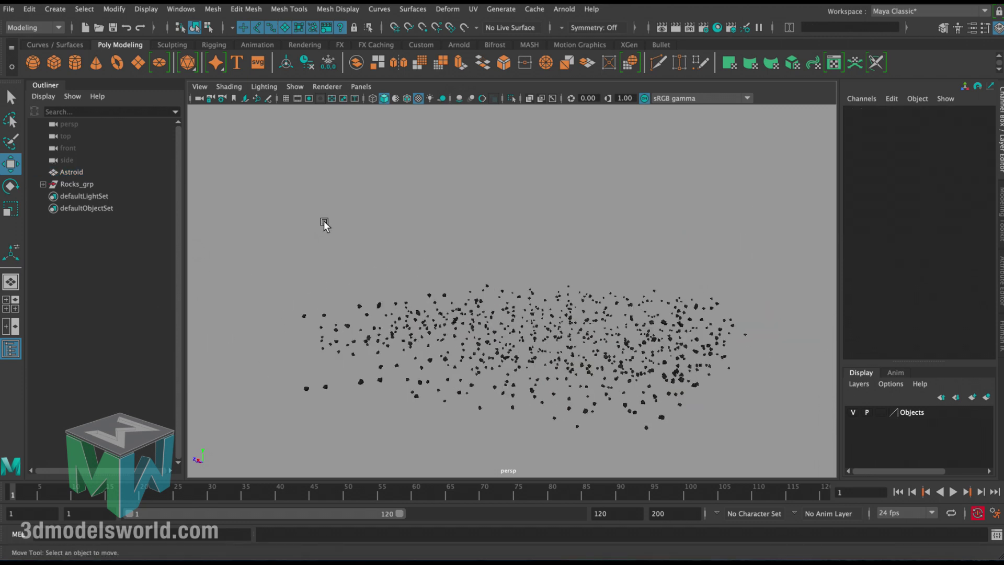
Look through the rocks listed in Rocks_grp down to rock683, and collapse the group again.
click(43, 184)
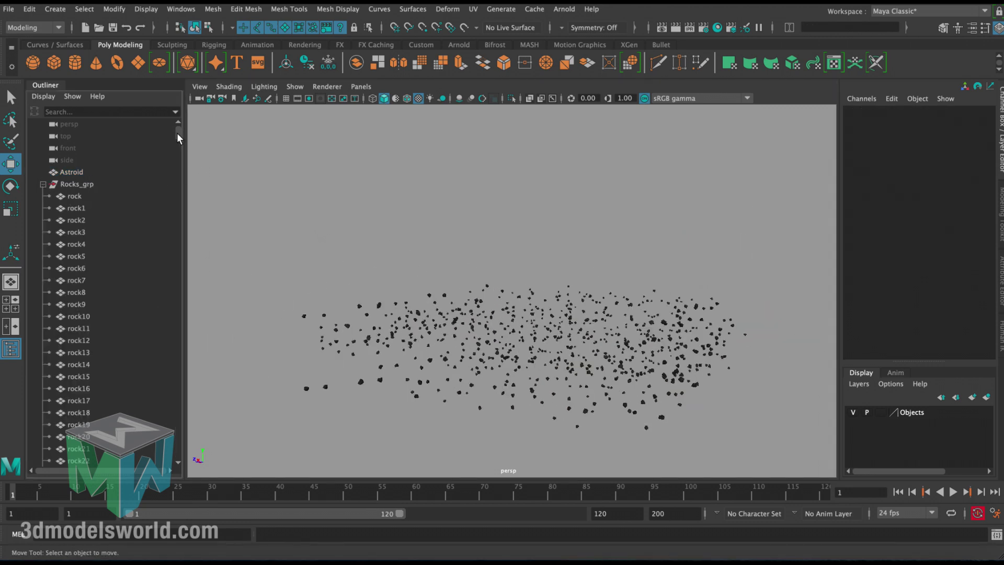
drag(177, 133, 97, 441)
click(86, 426)
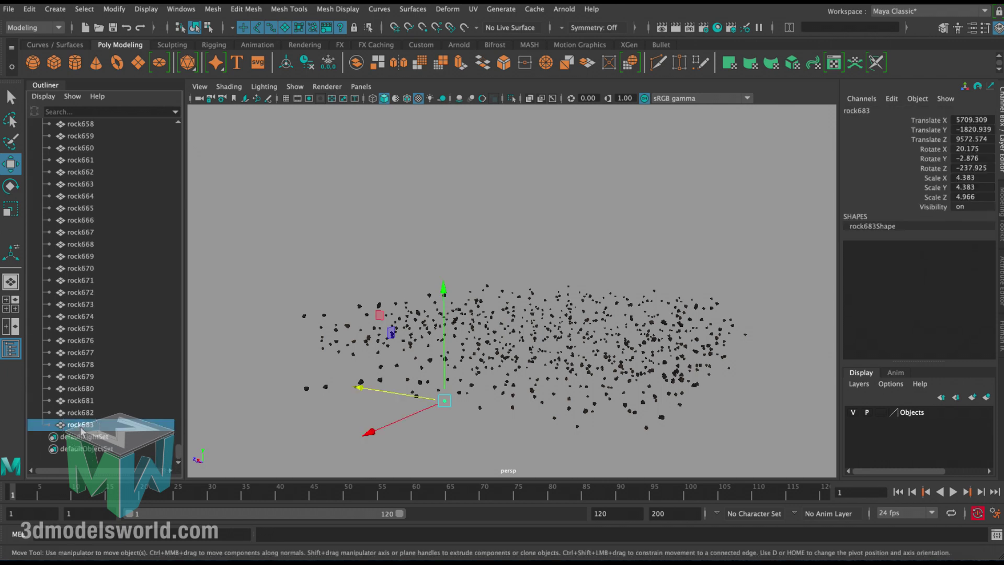
drag(177, 452, 172, 128)
click(43, 184)
Select the Astroid object and examine its position relative to the rock field.
click(291, 226)
alt+drag(292, 226, 511, 287)
scroll(542, 294, down, 6)
click(645, 296)
alt+right_drag(646, 340, 576, 320)
alt+drag(575, 319, 540, 282)
alt+right_drag(470, 222, 618, 294)
alt+drag(636, 292, 656, 293)
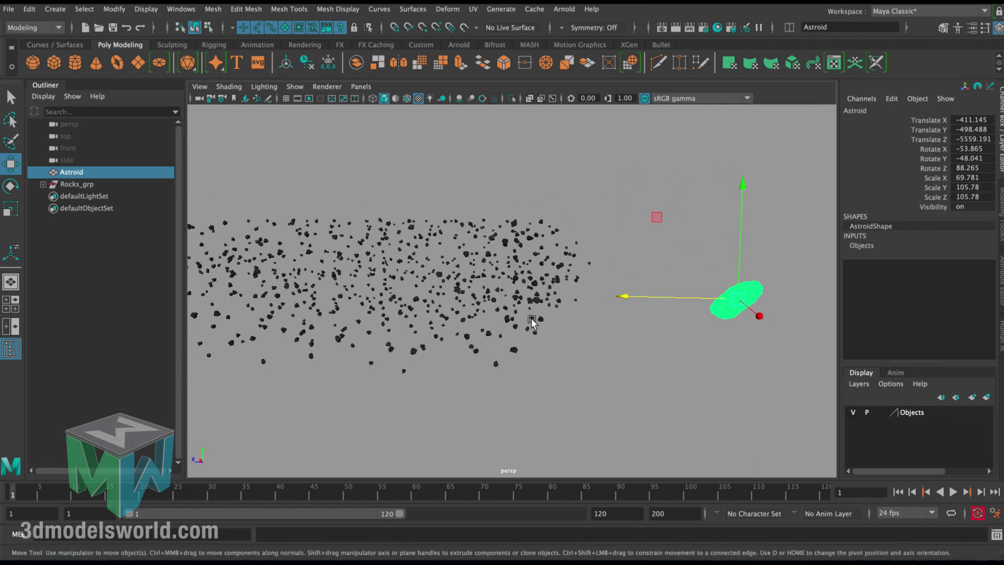
key(s)
key(ctrl+z)
Play the asteroid's animation as seen from within the rock field, and return to the first frame.
alt+drag(566, 285, 466, 248)
click(484, 202)
alt+right_drag(543, 302, 411, 277)
alt+drag(392, 309, 539, 304)
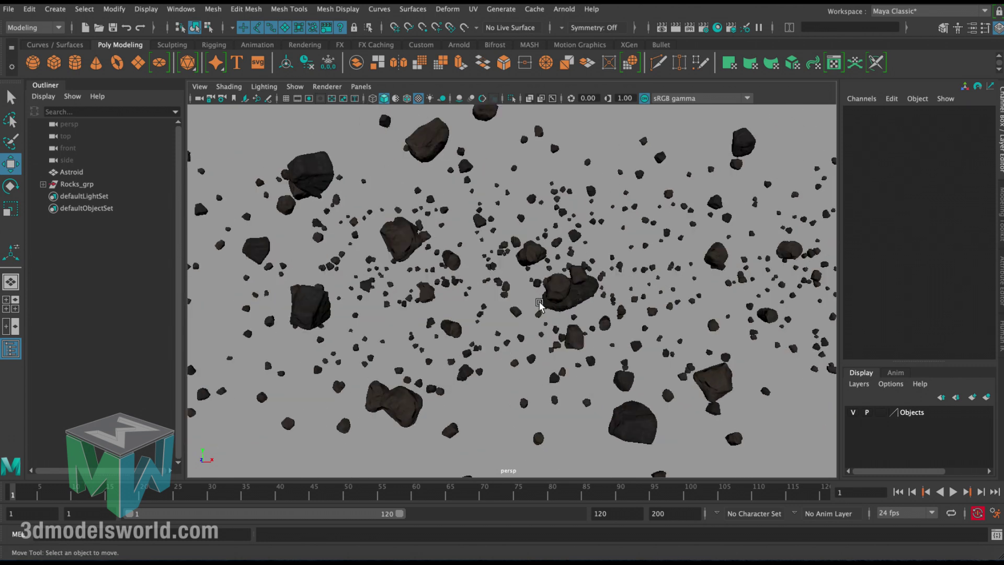
click(953, 492)
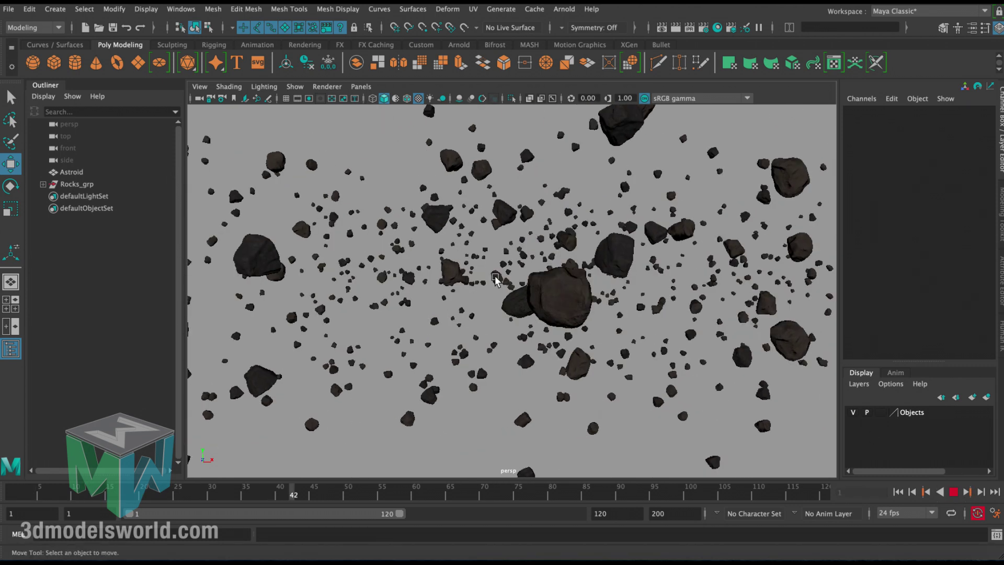
click(953, 492)
click(899, 491)
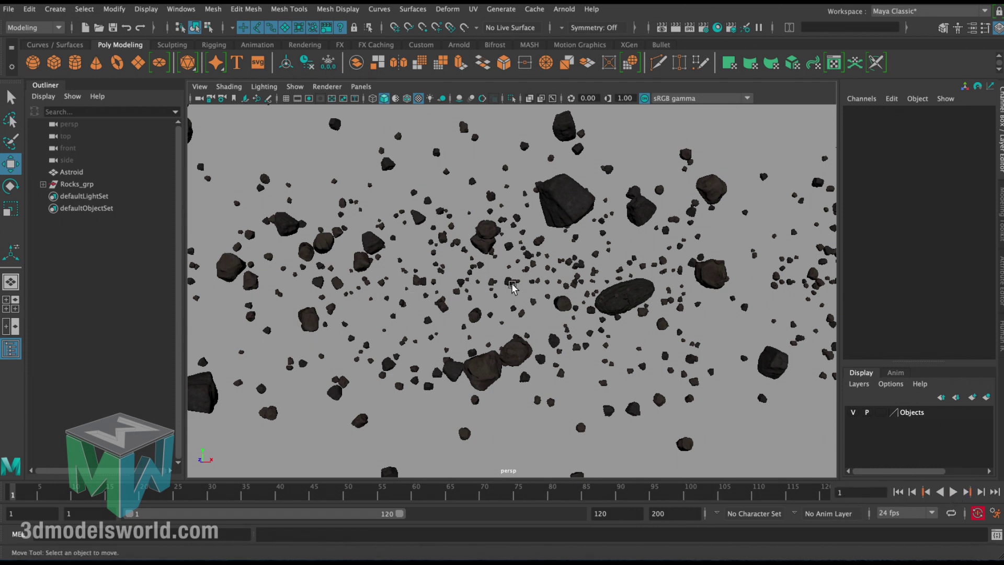
Switch to the xShatter FX v2.0 window, collapse General Settings and expand the Directional Explosions section.
alt+drag(542, 260, 470, 267)
alt+right_drag(471, 267, 425, 238)
click(916, 560)
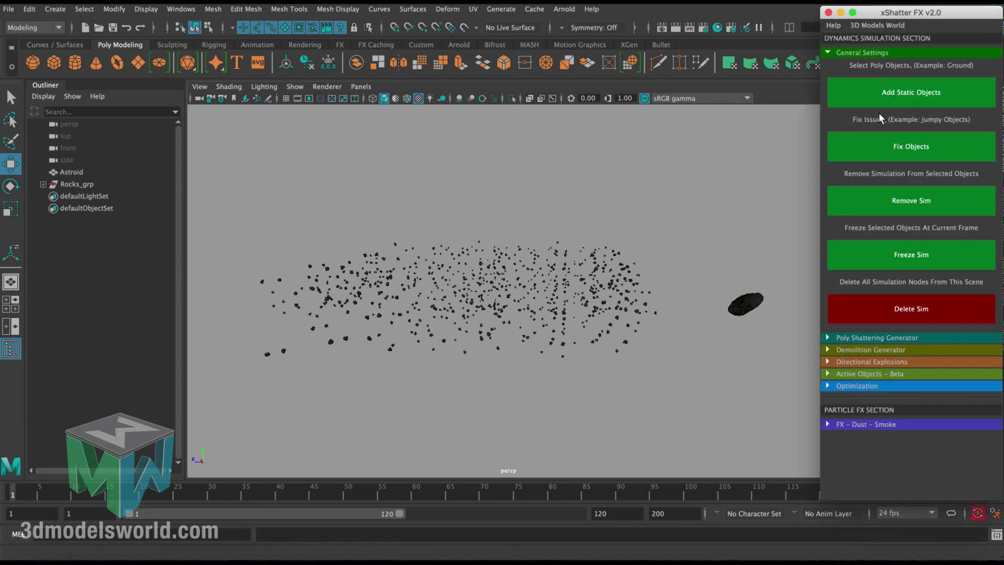
alt+right_drag(538, 185, 514, 187)
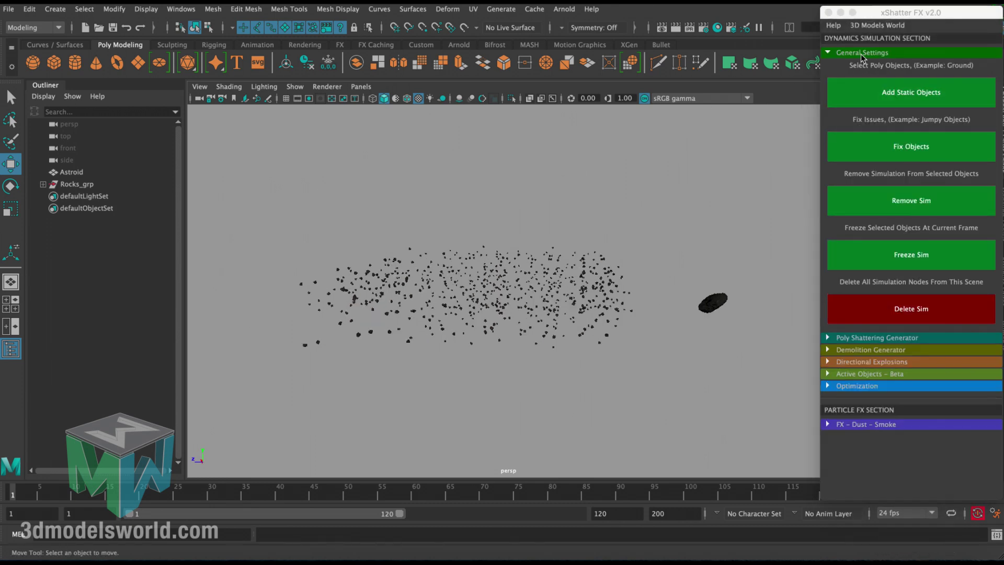
click(857, 54)
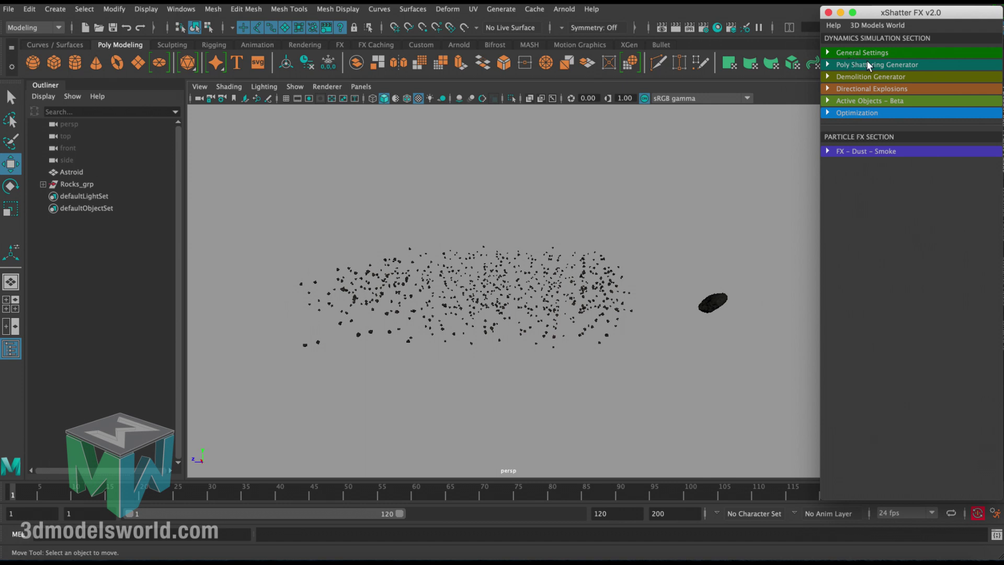
click(839, 90)
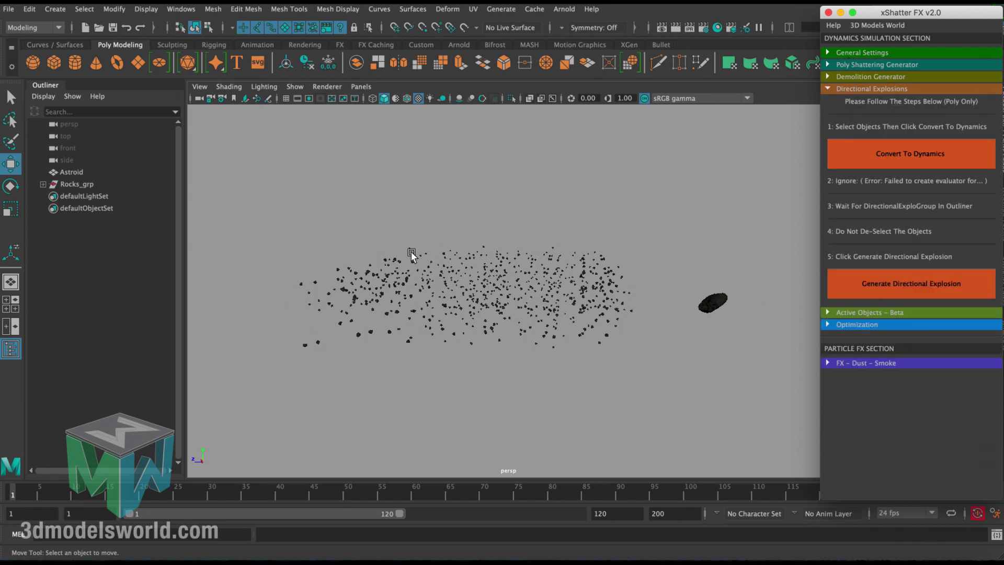
Look over the Demolition Generator instructions and return to the Directional Explosions section.
click(865, 90)
click(860, 77)
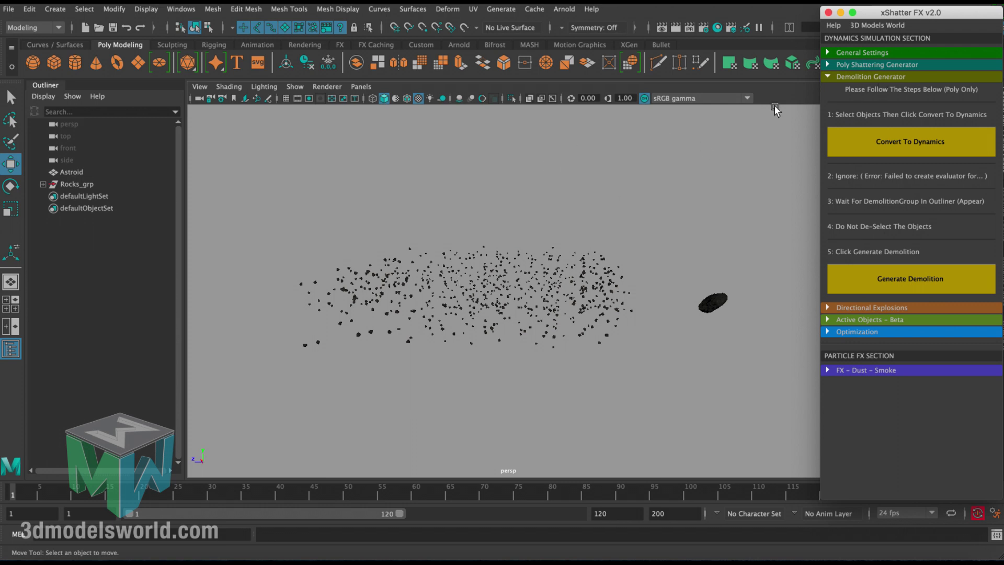
click(853, 77)
click(855, 89)
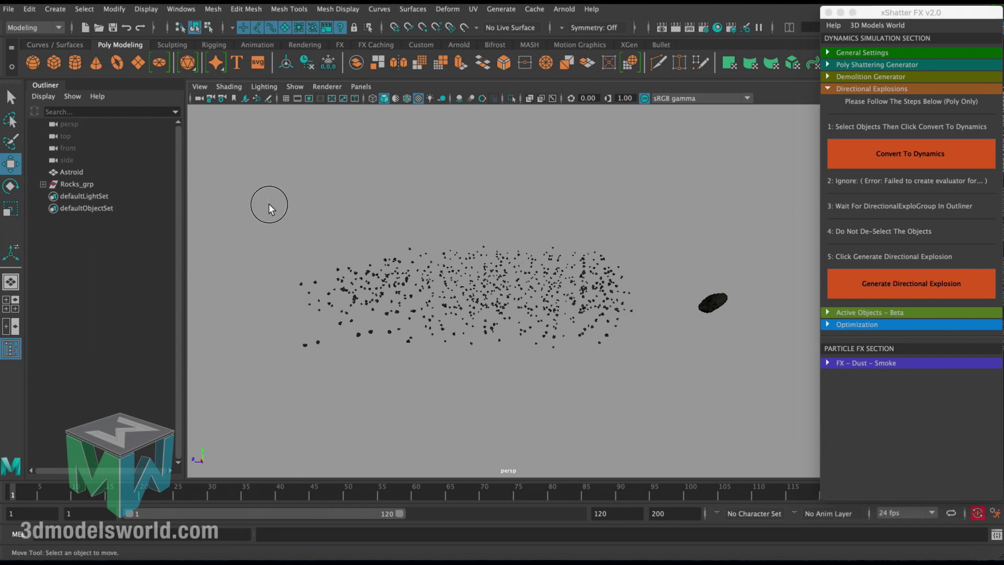
Convert all rocks in the field to dynamics and generate a directional explosion from them.
drag(267, 199, 661, 425)
click(848, 156)
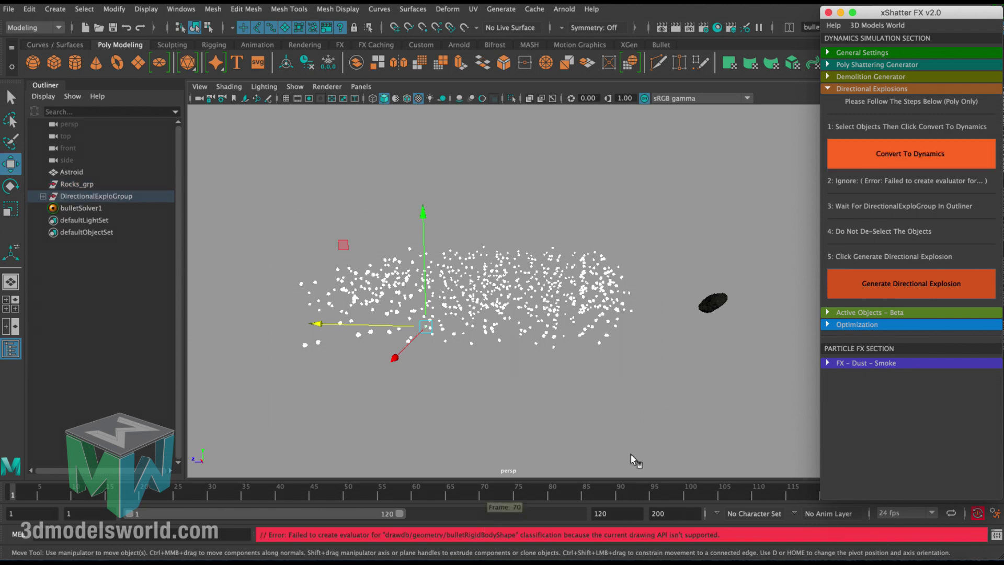
click(900, 283)
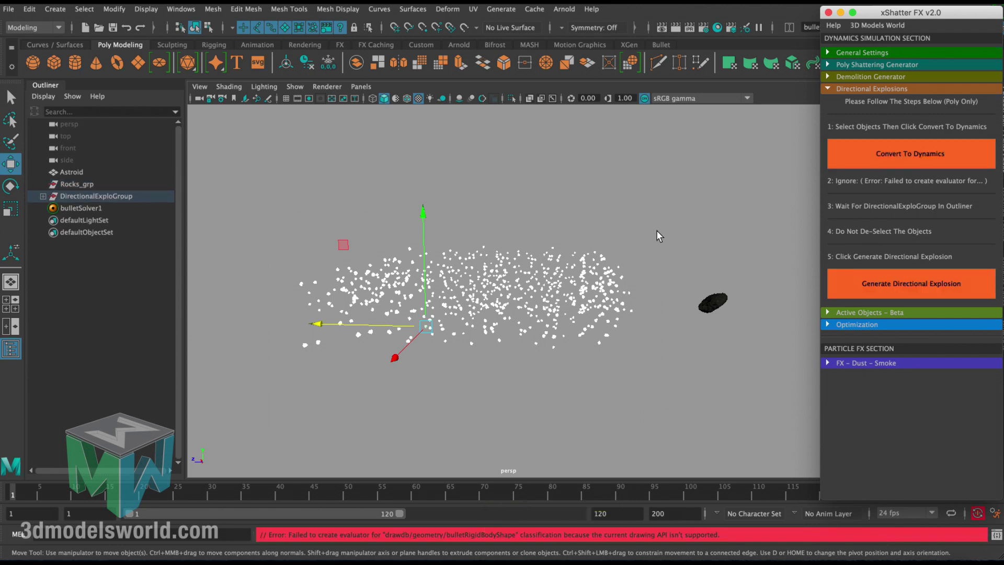
Expand DirectionalExploGroup in the Outliner to reach the ExploField and ExploSimControl entries at its end.
click(43, 196)
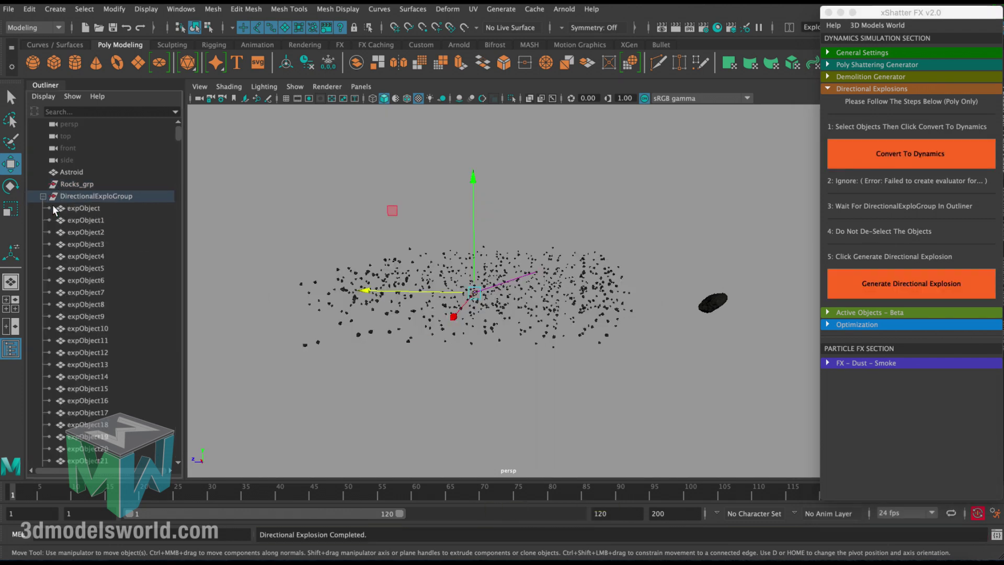
drag(174, 140, 177, 460)
alt+drag(435, 352, 419, 355)
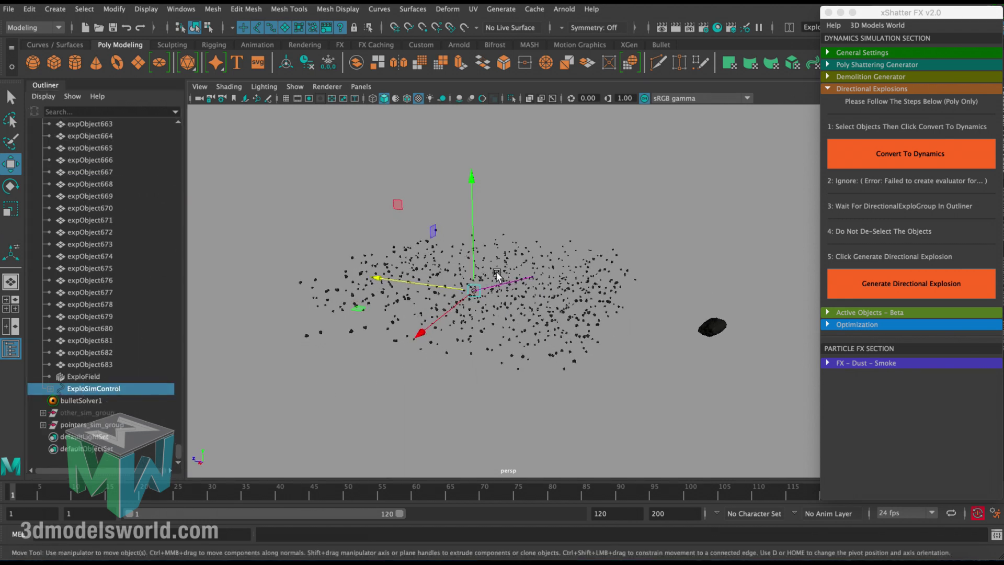
Scale the ExploSimControl arrow uniformly to about 912 and raise it above the rocks to about 8692 on Y.
key(r)
drag(476, 293, 656, 278)
key(w)
key(r)
drag(478, 292, 369, 343)
key(w)
drag(472, 238, 497, 99)
alt+middle_drag(496, 143, 468, 208)
alt+drag(468, 208, 432, 217)
key(r)
key(q)
Get the xShatter FX window out of the way and select the ExploSimControl arrow to show its attributes.
click(98, 376)
alt+drag(421, 316, 391, 318)
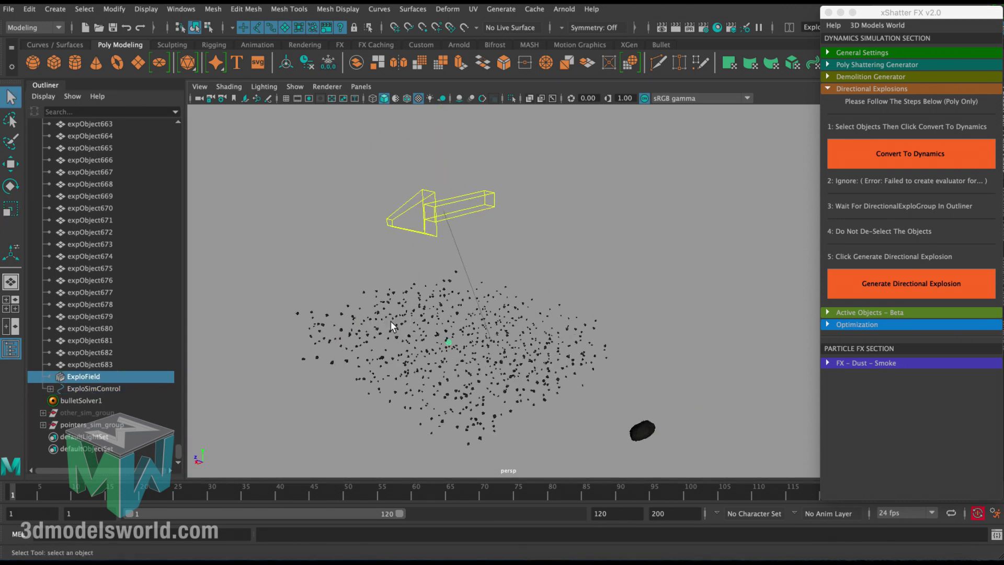
click(840, 12)
click(488, 202)
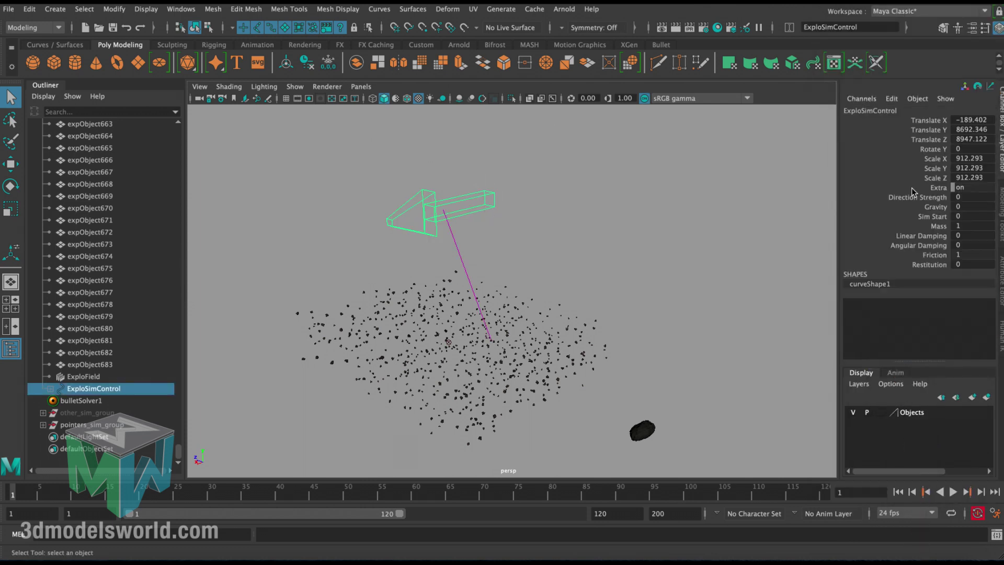
alt+drag(462, 227, 486, 224)
Scale ExploField uniformly to about 10306 so that its cube surrounds the rock field.
click(84, 376)
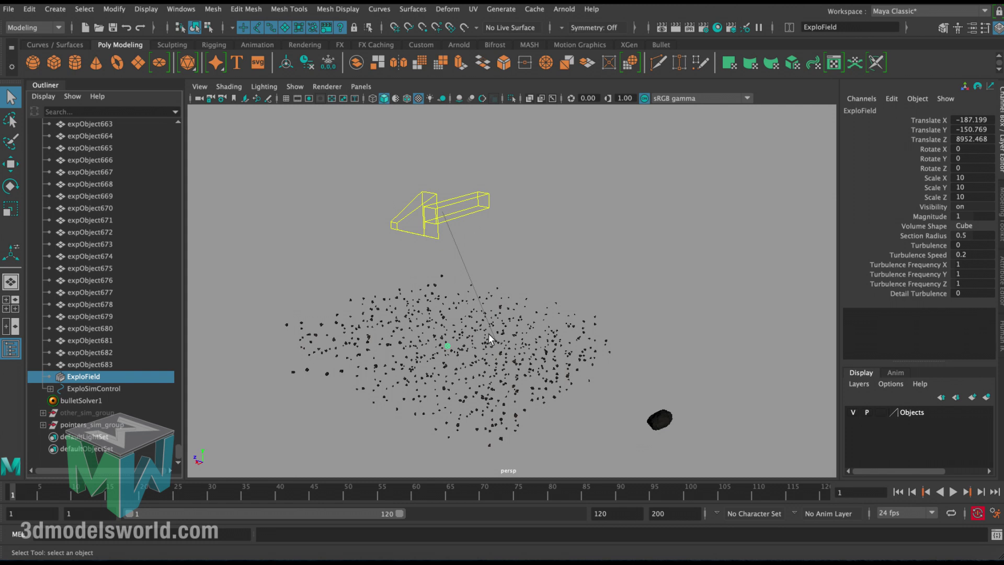
key(r)
drag(443, 346, 722, 276)
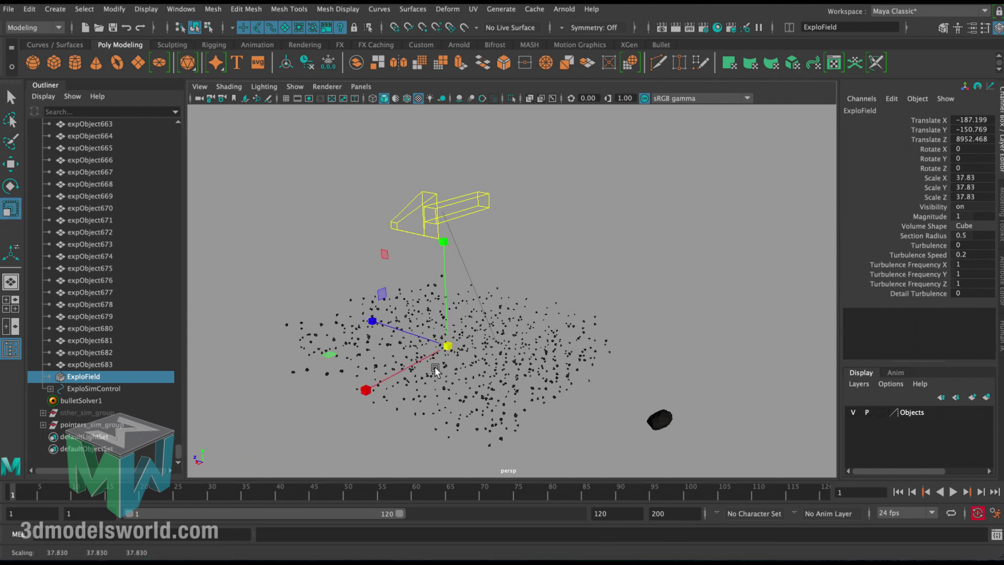
drag(449, 347, 527, 320)
drag(449, 347, 674, 255)
drag(448, 346, 738, 252)
scroll(497, 327, down, 5)
alt+drag(491, 327, 793, 217)
alt+drag(661, 262, 594, 300)
drag(542, 328, 559, 325)
alt+drag(563, 320, 497, 355)
key(q)
alt+middle_drag(508, 309, 504, 270)
alt+drag(504, 270, 425, 202)
Key the ExploSimControl's Sim Start at 0 on frame 4 and set it to 1 on frame 7.
click(394, 178)
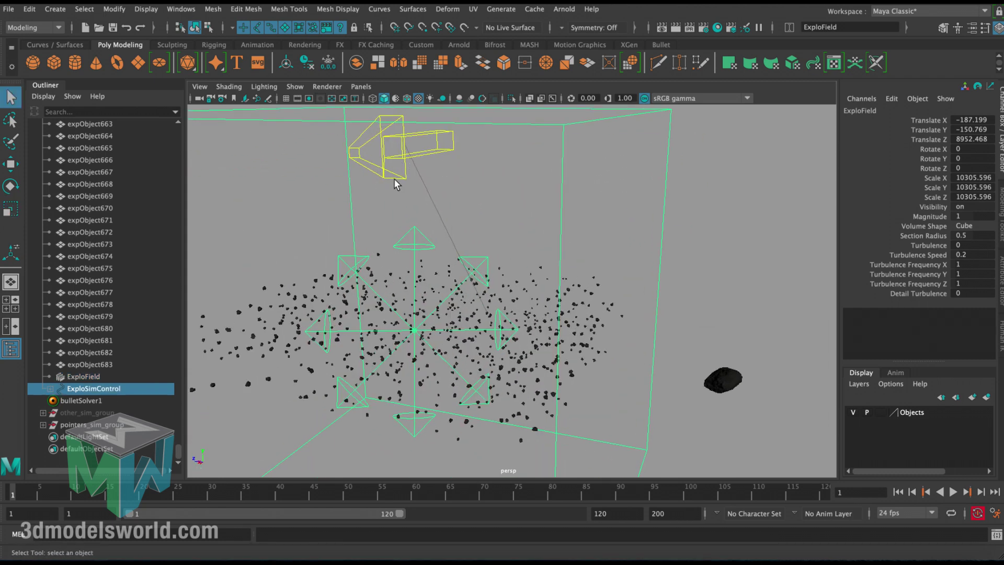
key(alt+period)
key(alt+period)
key(alt+period)
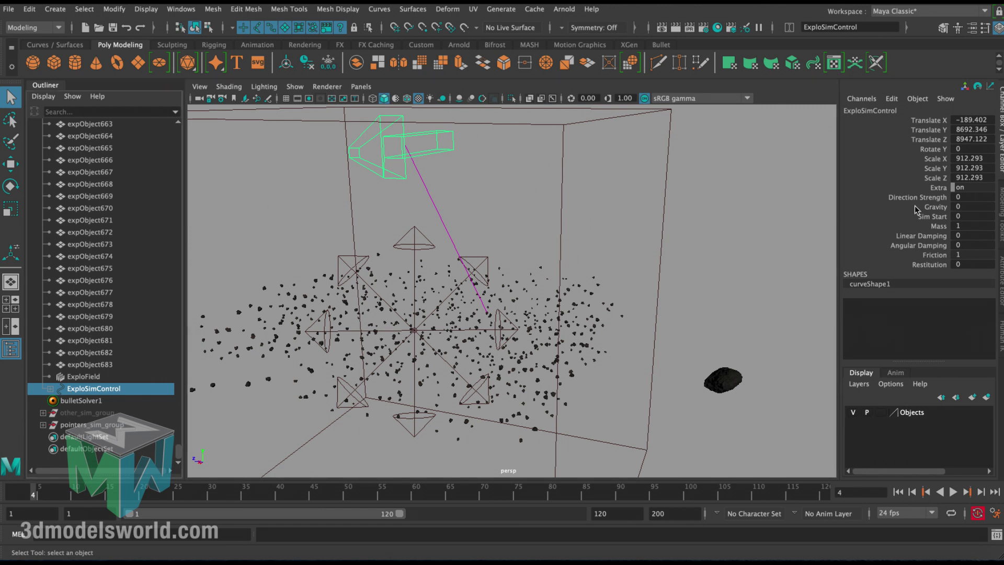
click(935, 216)
right_click(936, 216)
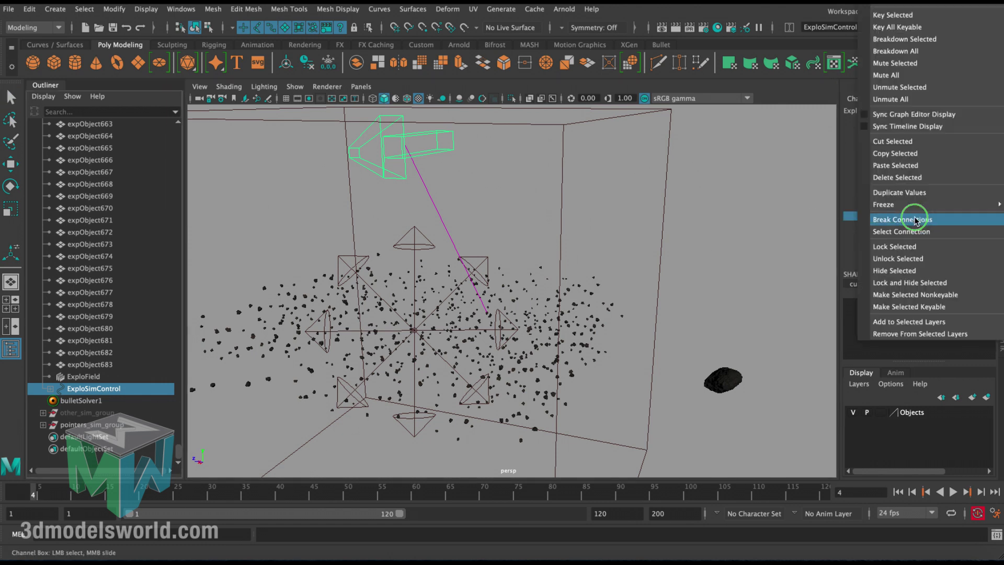
click(873, 17)
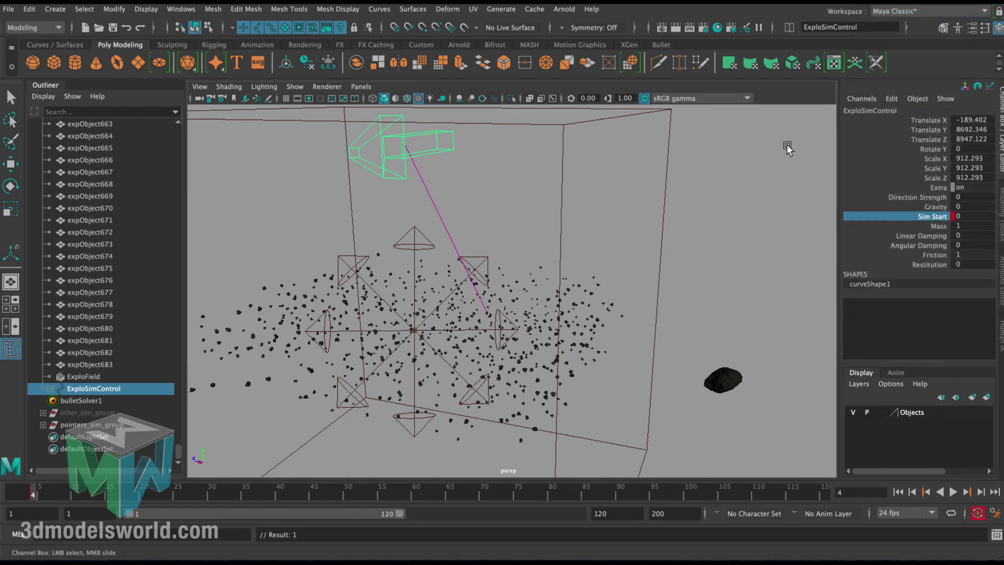
click(965, 216)
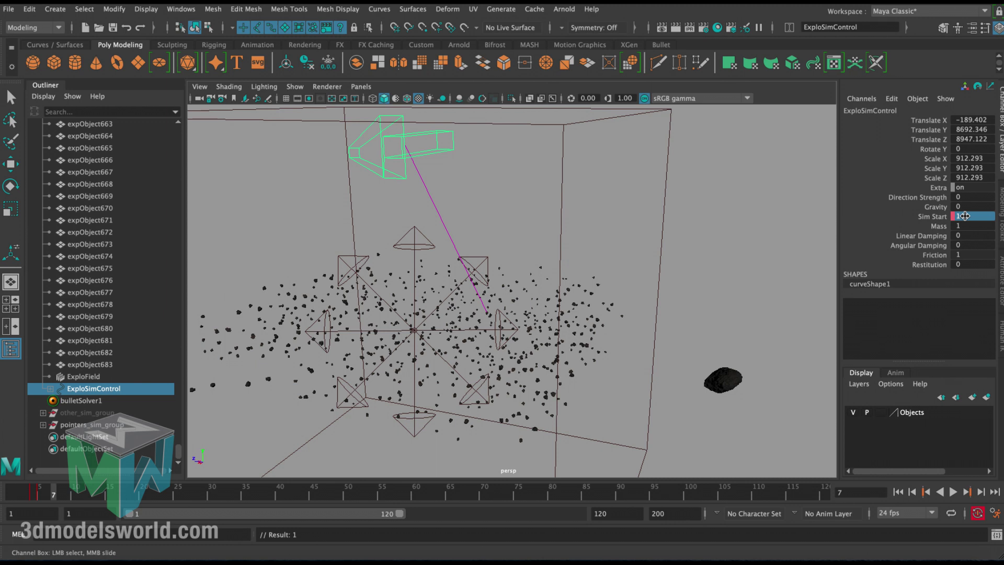
Play the simulation from the first frame to test the Sim Start keys, and return to the start.
click(899, 492)
click(953, 492)
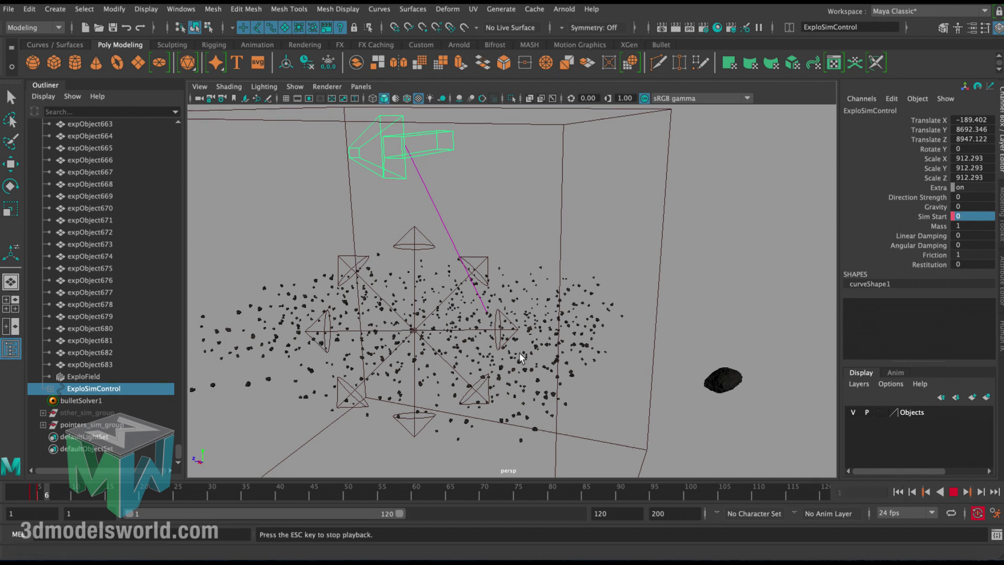
click(960, 492)
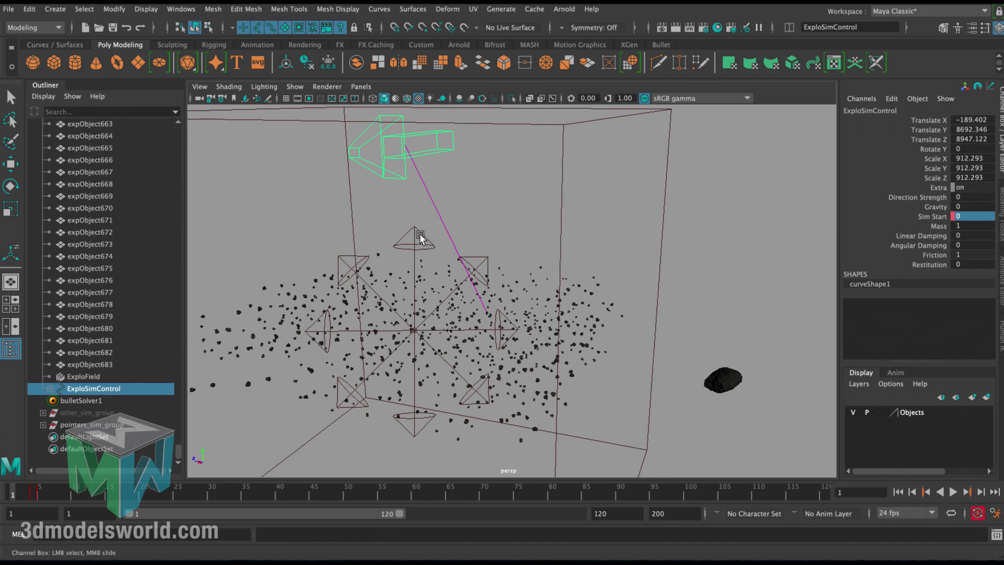
Select ExploField and set its Magnitude to 100.
drag(541, 148, 620, 186)
alt+right_drag(620, 187, 506, 204)
alt+drag(506, 204, 464, 189)
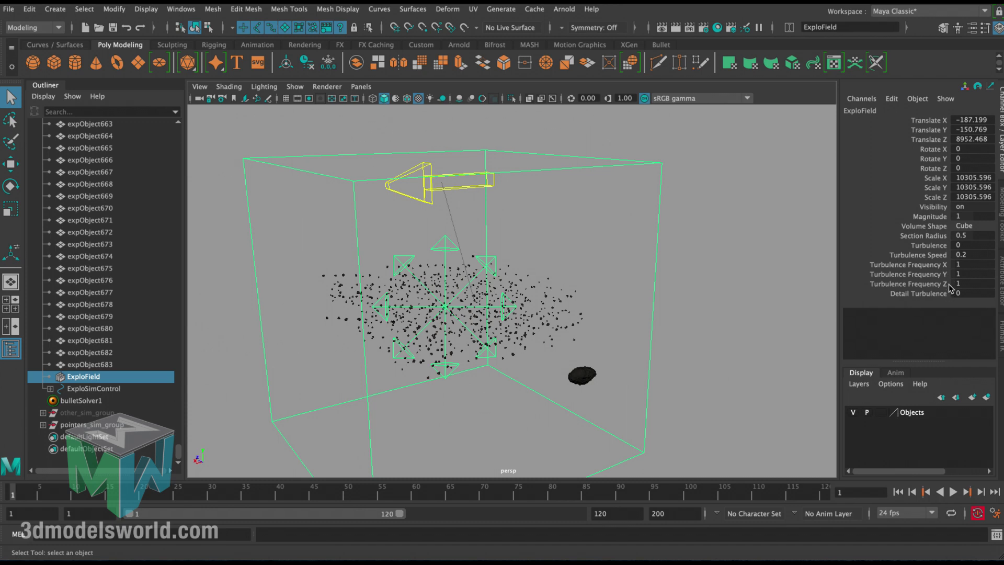
click(941, 217)
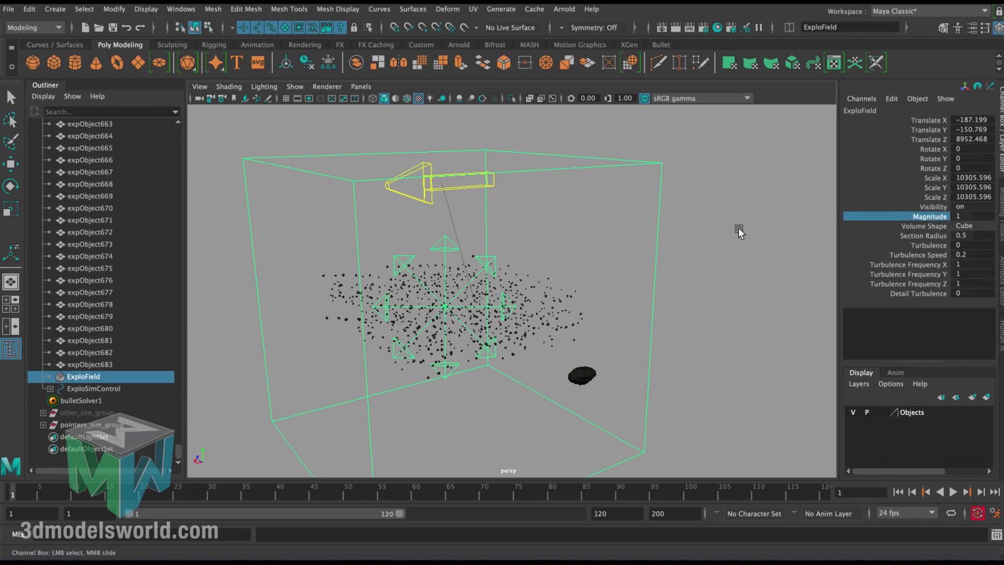
alt+drag(661, 236, 408, 297)
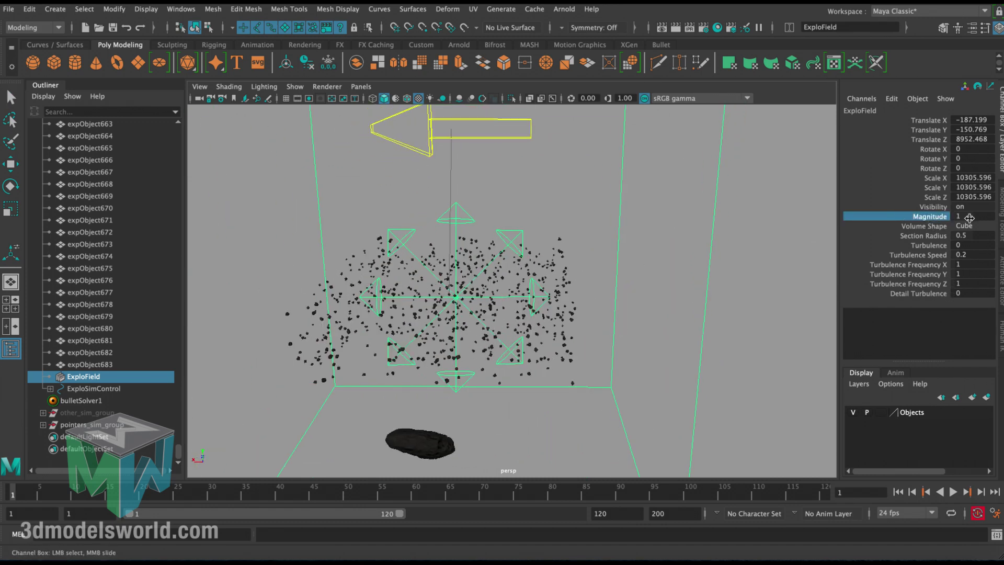
click(975, 217)
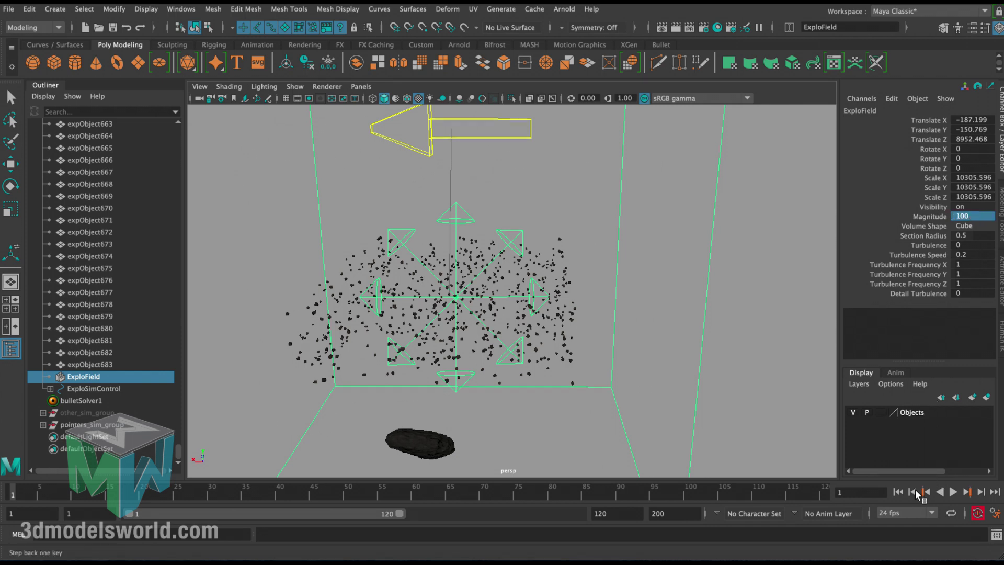
Play the simulation to examine how the rocks move with ExploField's current Magnitude, and return to the first frame.
click(953, 492)
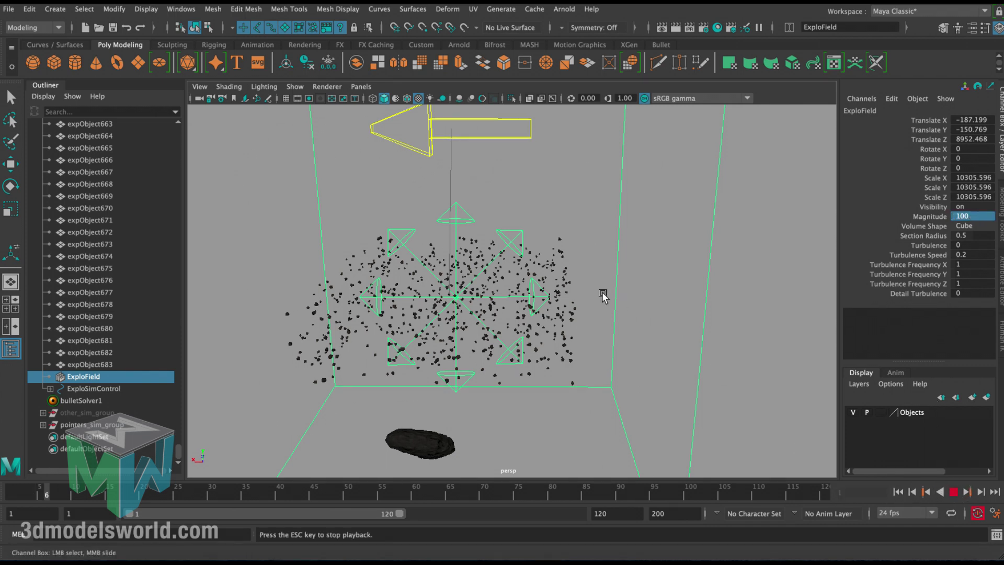
alt+drag(548, 279, 525, 300)
alt+right_drag(519, 281, 537, 317)
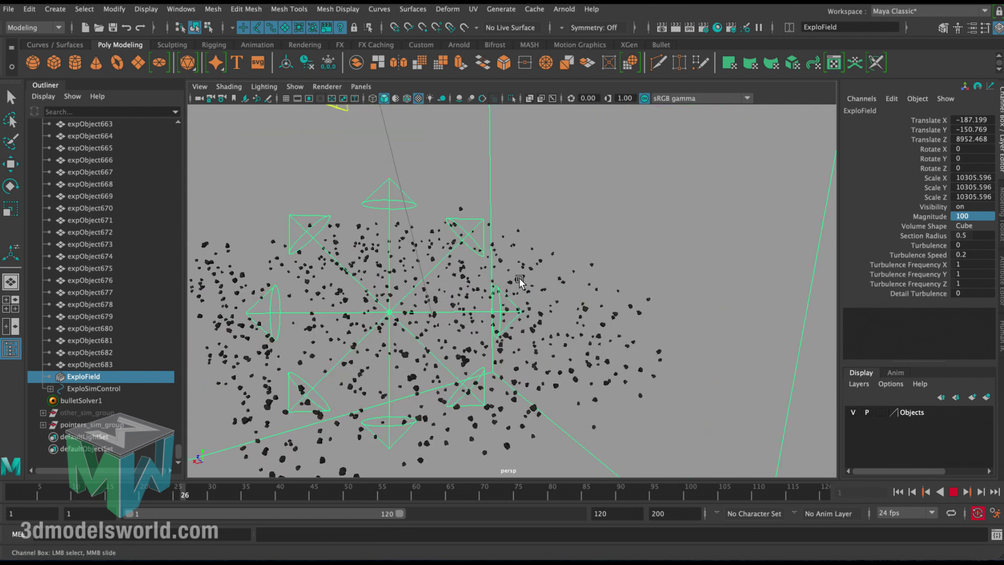
alt+middle_drag(458, 311, 518, 281)
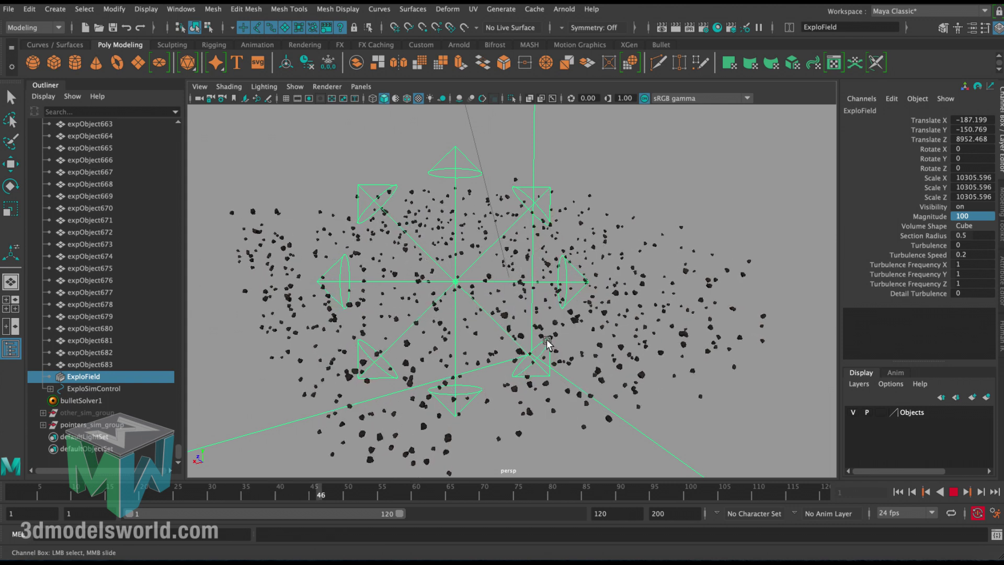
click(954, 492)
click(899, 492)
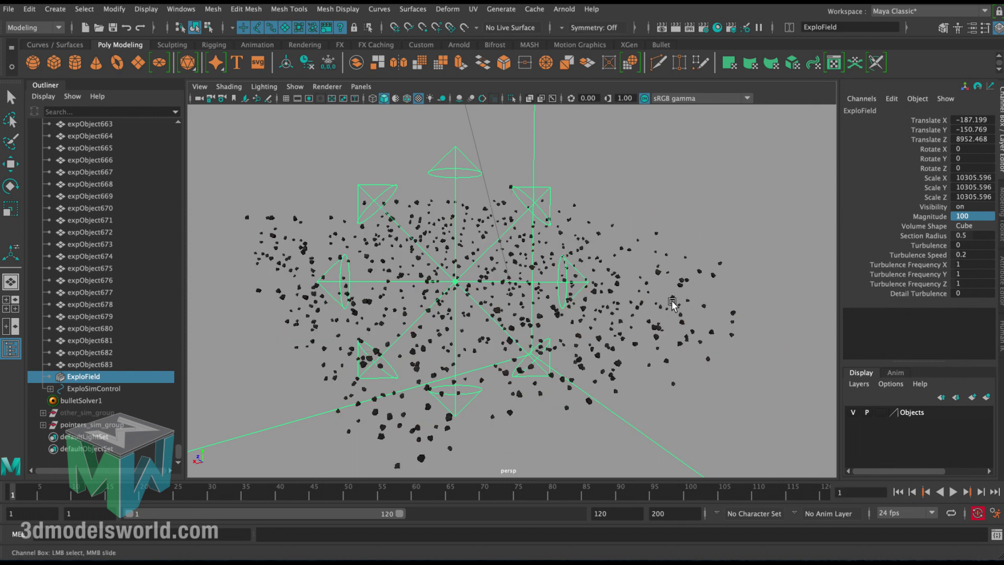
Set ExploField's Magnitude to -100, play the simulation to check the rocks' motion, and return to the first frame.
alt+drag(619, 310, 560, 295)
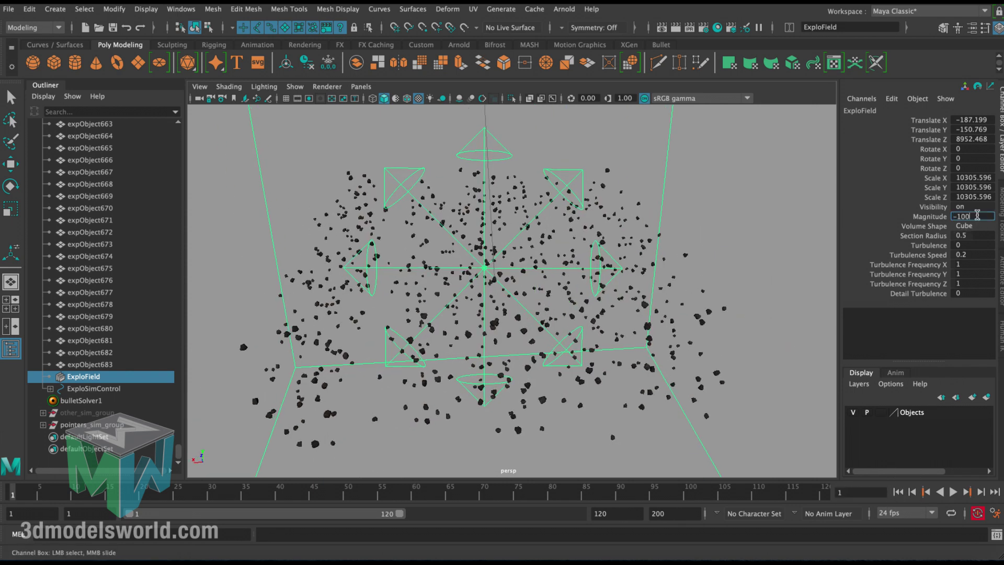
alt+drag(591, 246, 667, 287)
click(951, 491)
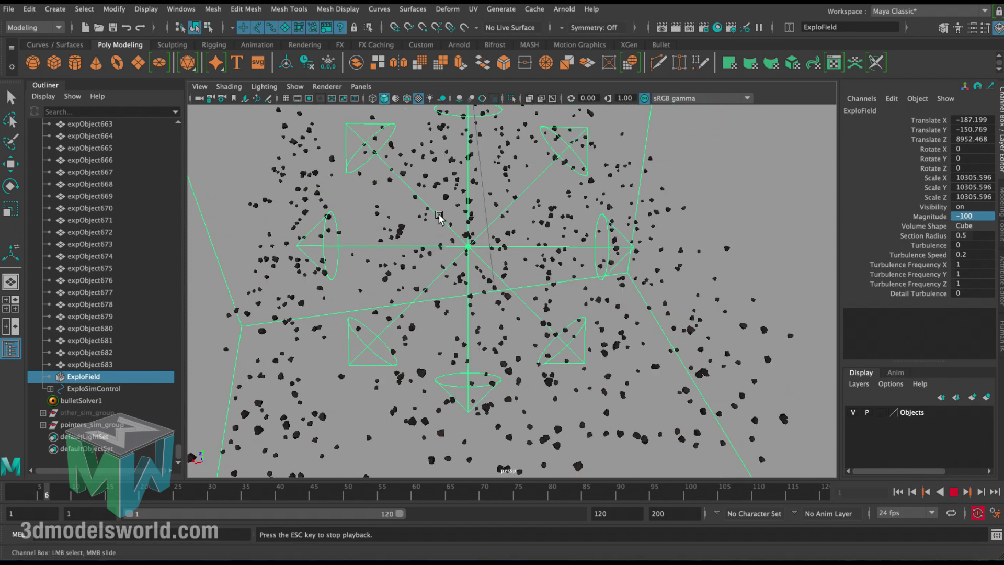
alt+drag(470, 239, 496, 251)
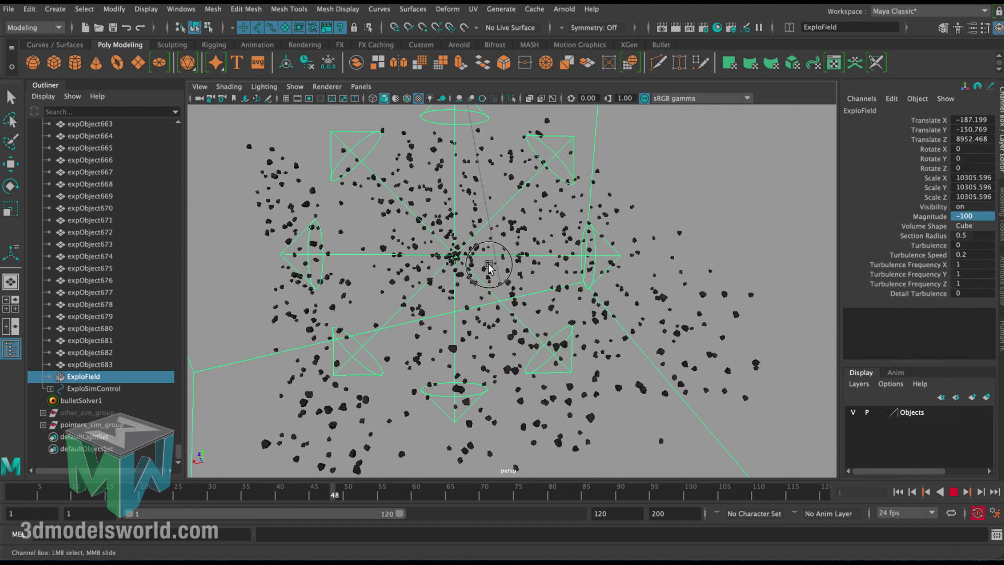
alt+drag(345, 433, 343, 419)
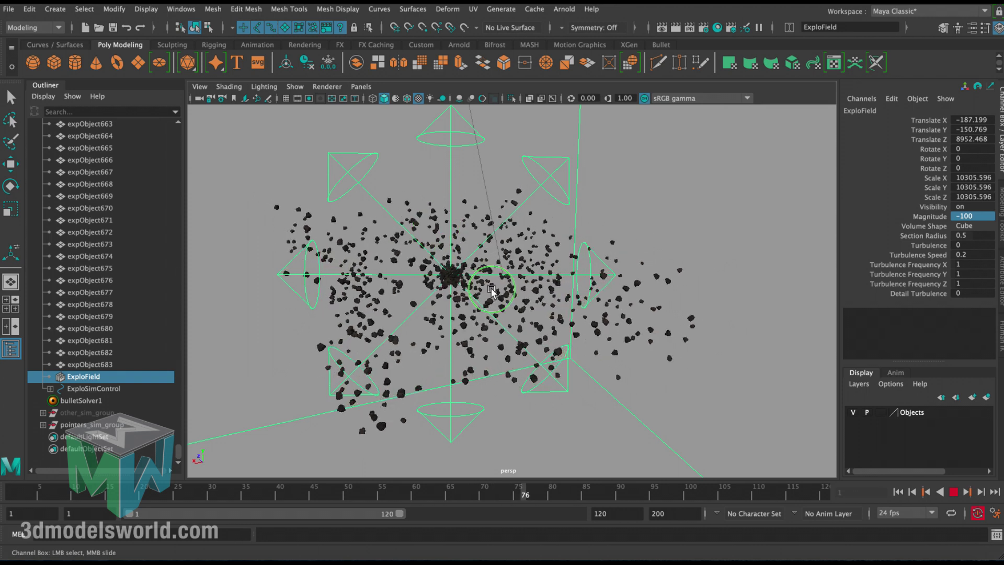
scroll(408, 278, up, 4)
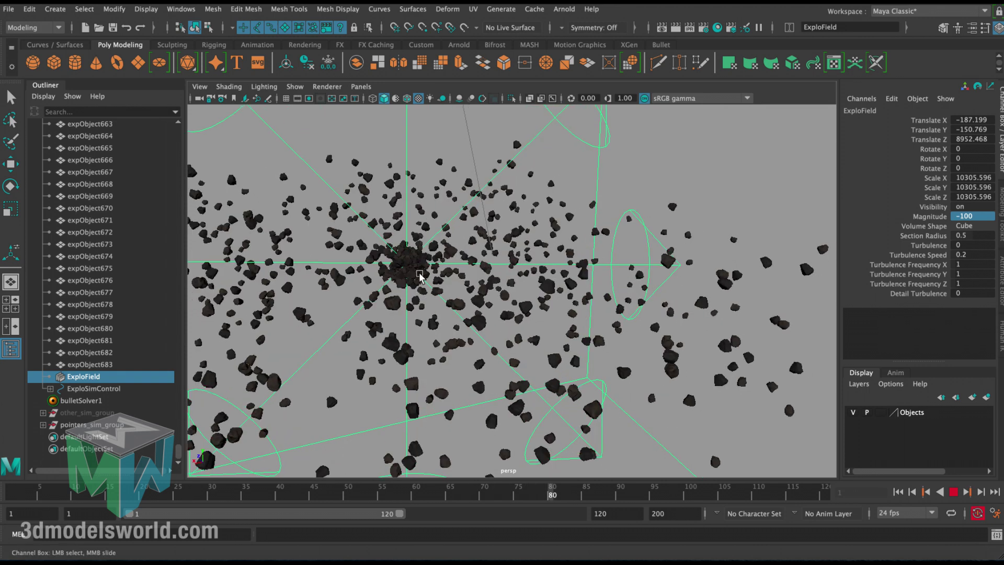
click(954, 494)
click(899, 492)
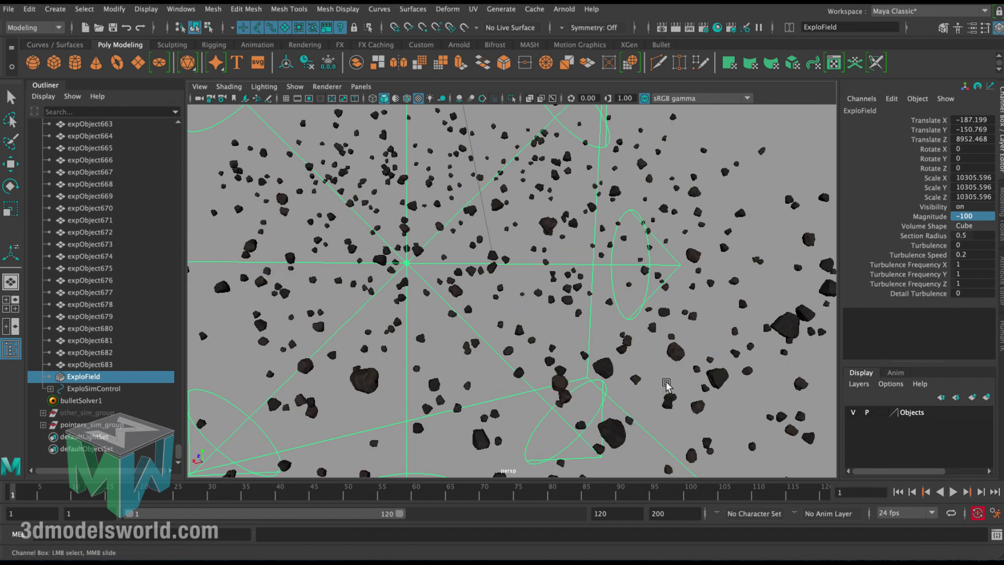
Try the Cylinder and Torus volume shapes on ExploField.
alt+right_drag(619, 351, 309, 186)
alt+drag(309, 186, 537, 301)
click(966, 226)
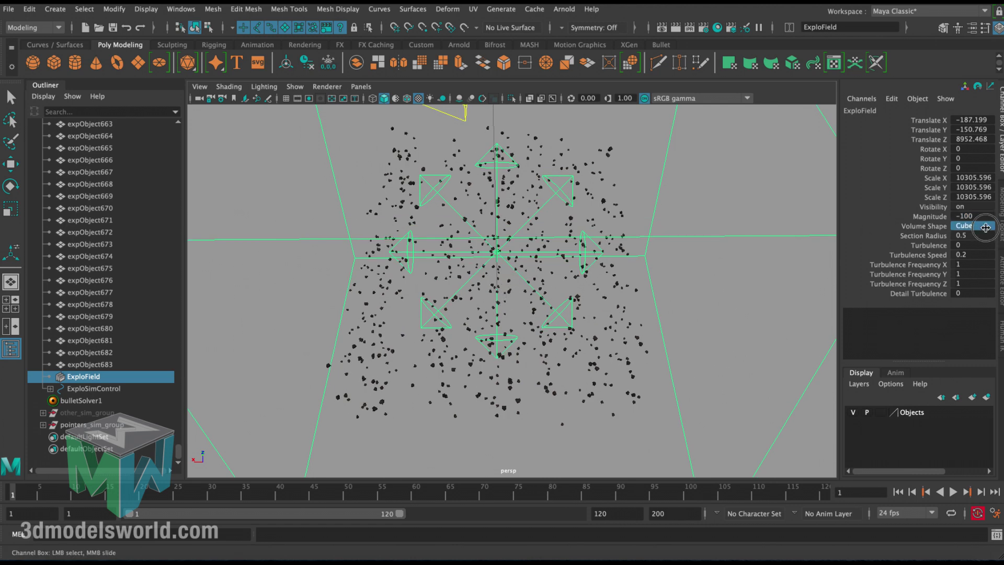
click(967, 266)
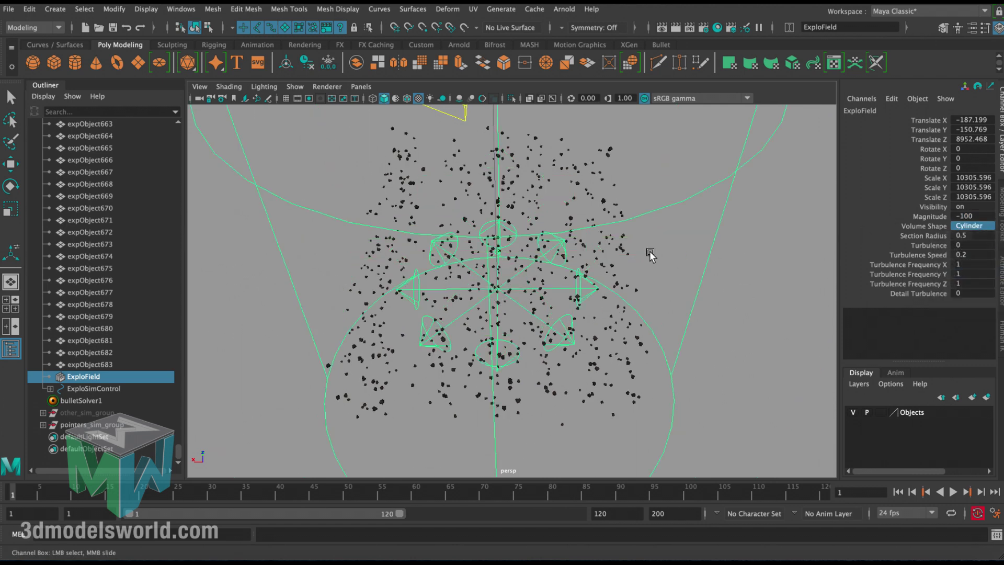
click(978, 229)
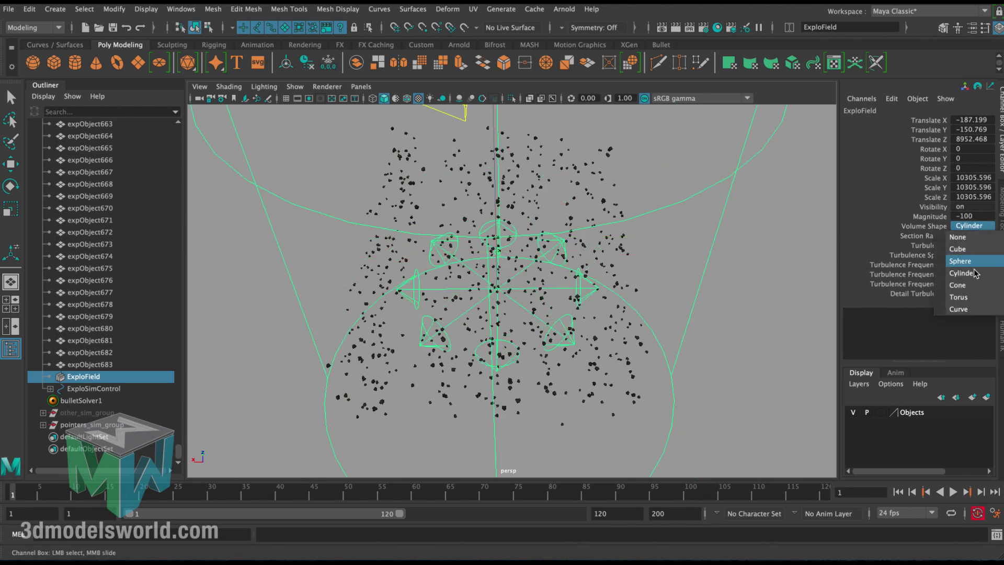
click(962, 297)
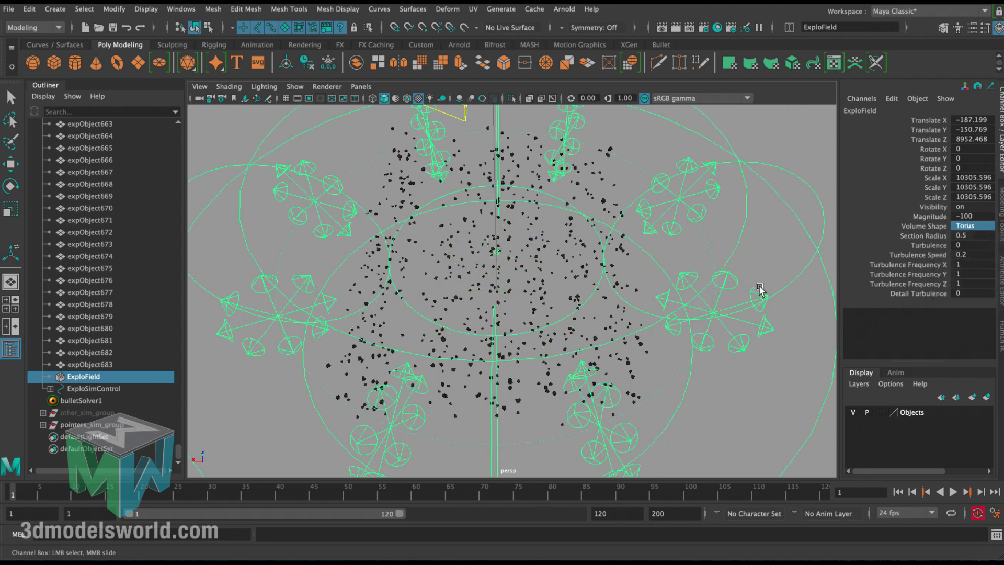
Play the simulation with the Torus volume shape to examine the rocks' motion, and return to the first frame.
click(952, 492)
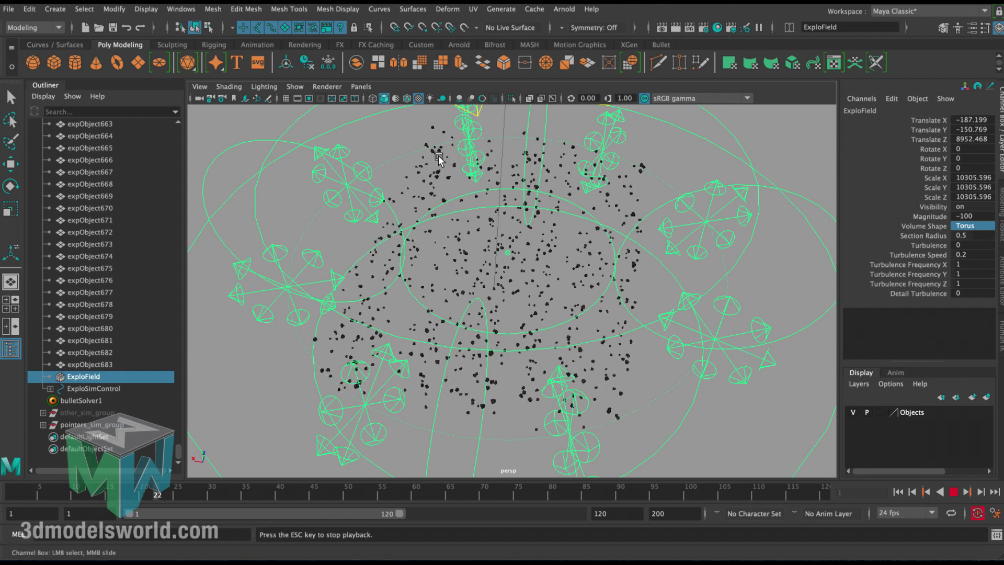
alt+drag(594, 238, 526, 219)
scroll(526, 223, down, 2)
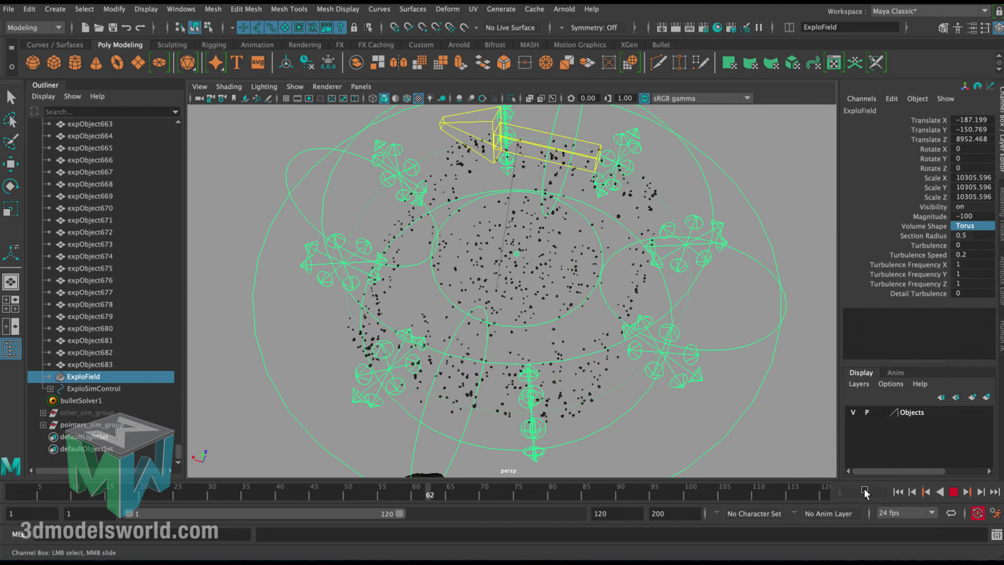
click(956, 492)
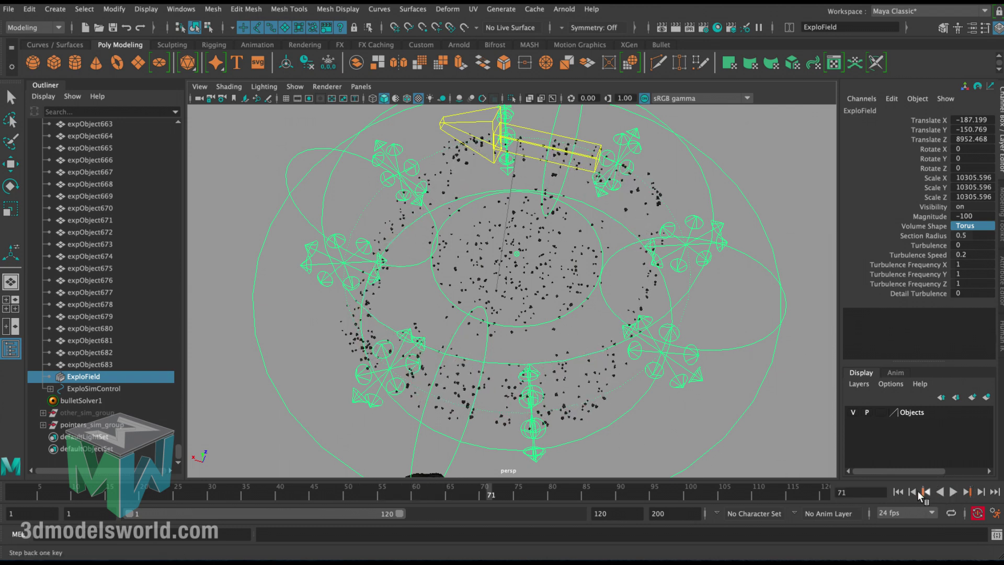
click(898, 492)
Restore ExploField's Volume Shape to Cube and set its Magnitude to 20.
click(972, 229)
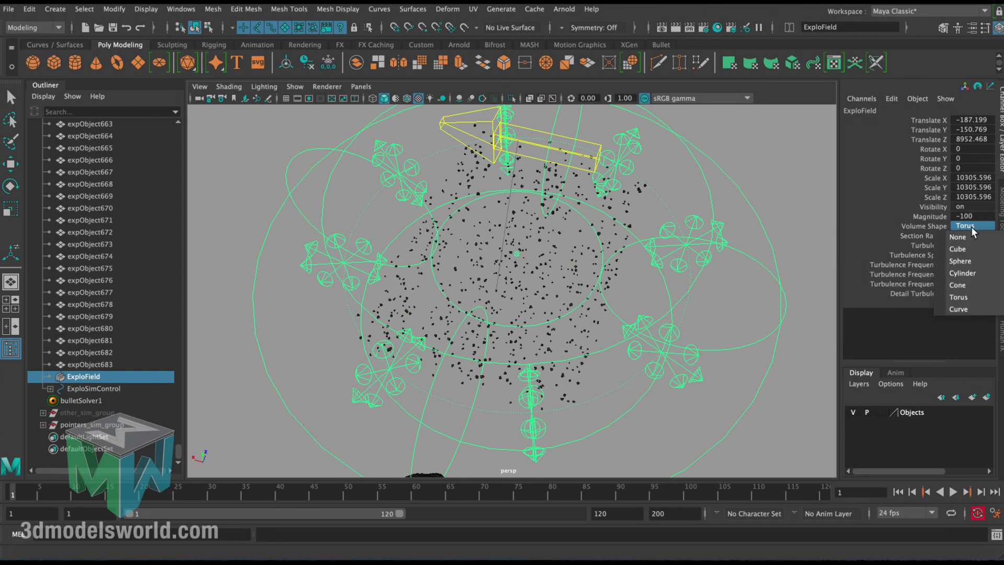
click(968, 252)
alt+drag(576, 286, 554, 289)
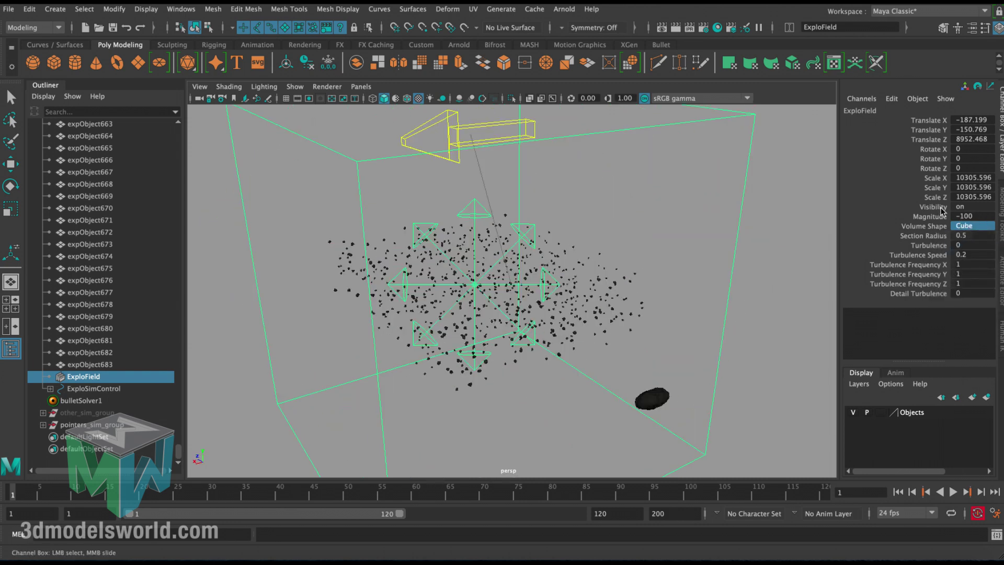
double_click(969, 216)
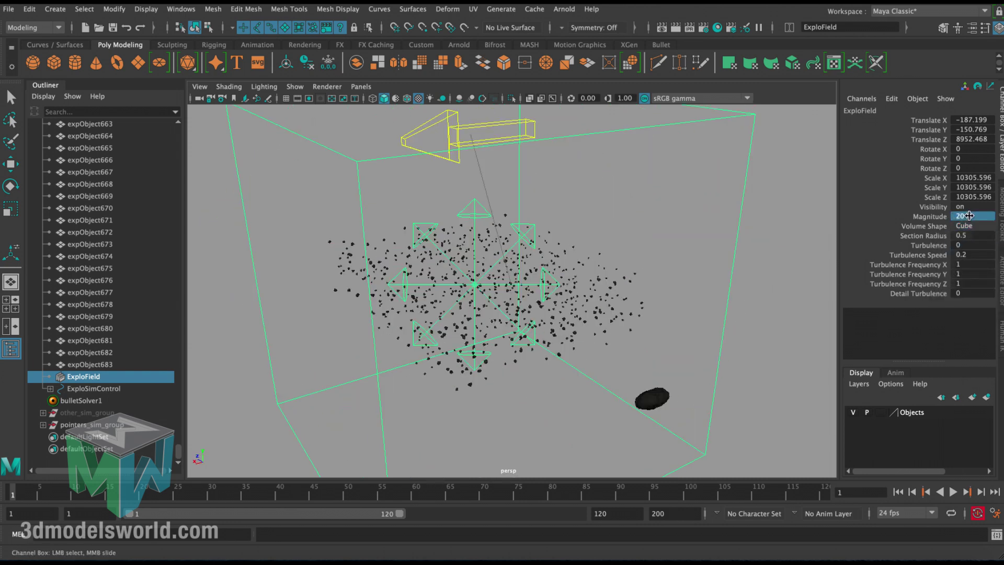
scroll(550, 415, up, 10)
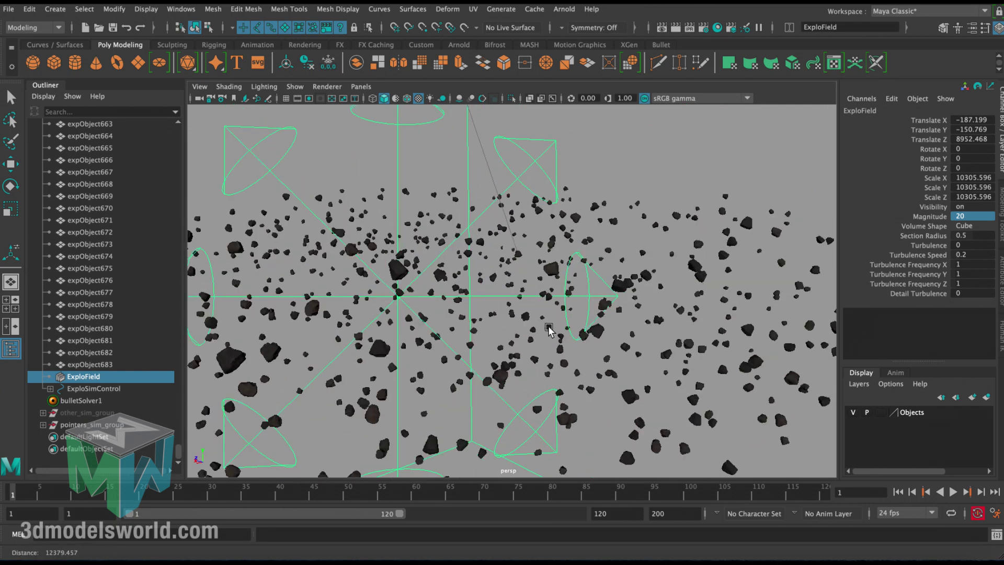
scroll(470, 311, down, 5)
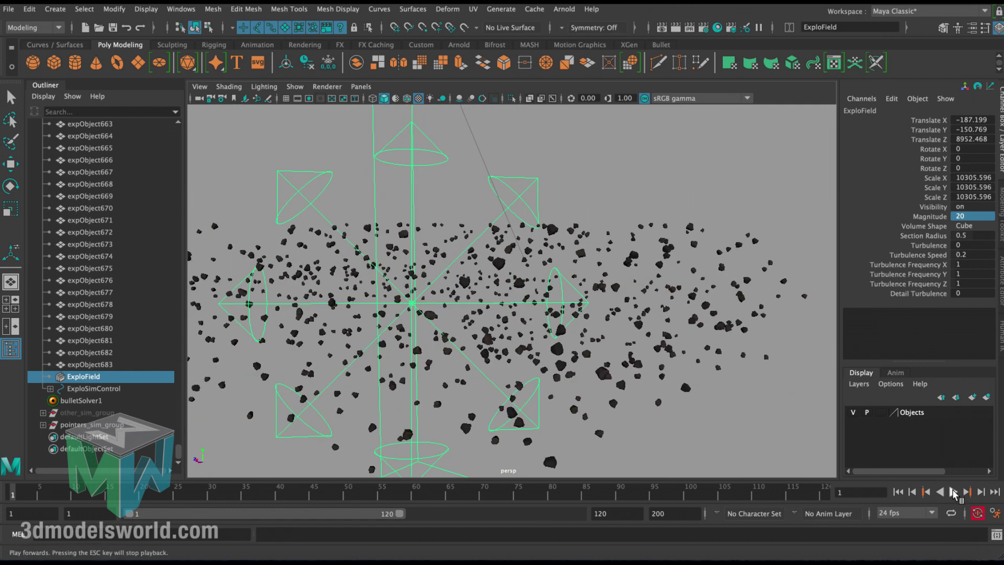
Play the simulation to examine how the rocks spread at Magnitude 20, pausing and resuming the playback.
click(953, 493)
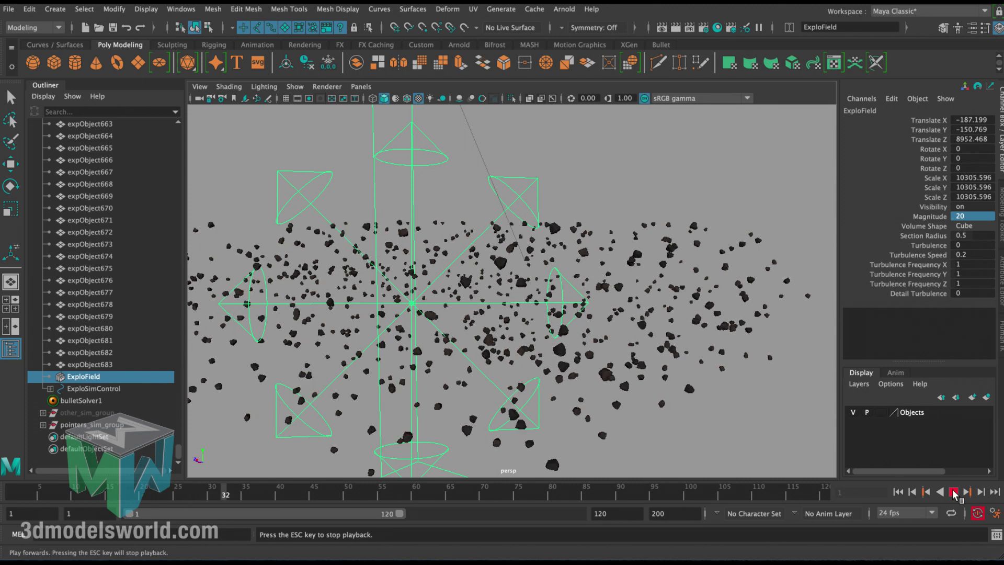
click(953, 493)
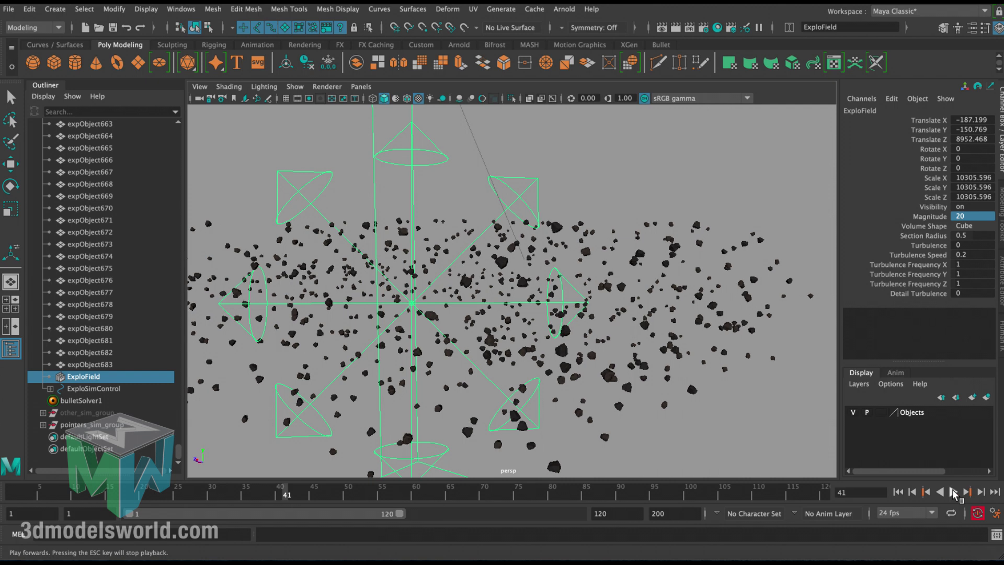
click(953, 492)
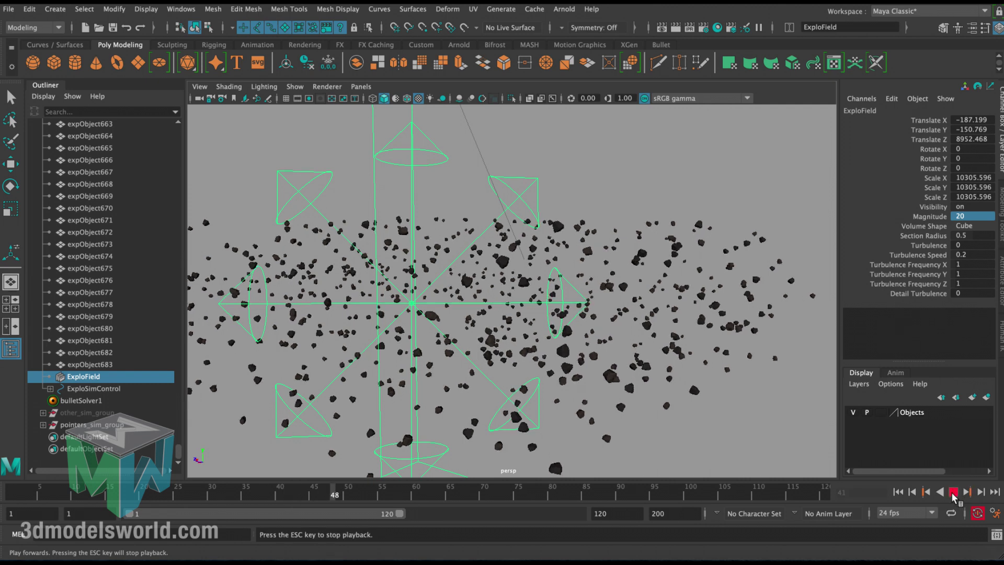
Key ExploField's Magnitude at its current value on frame 35 and set it to 0 on frame 43.
click(247, 494)
click(930, 216)
right_click(930, 216)
click(891, 12)
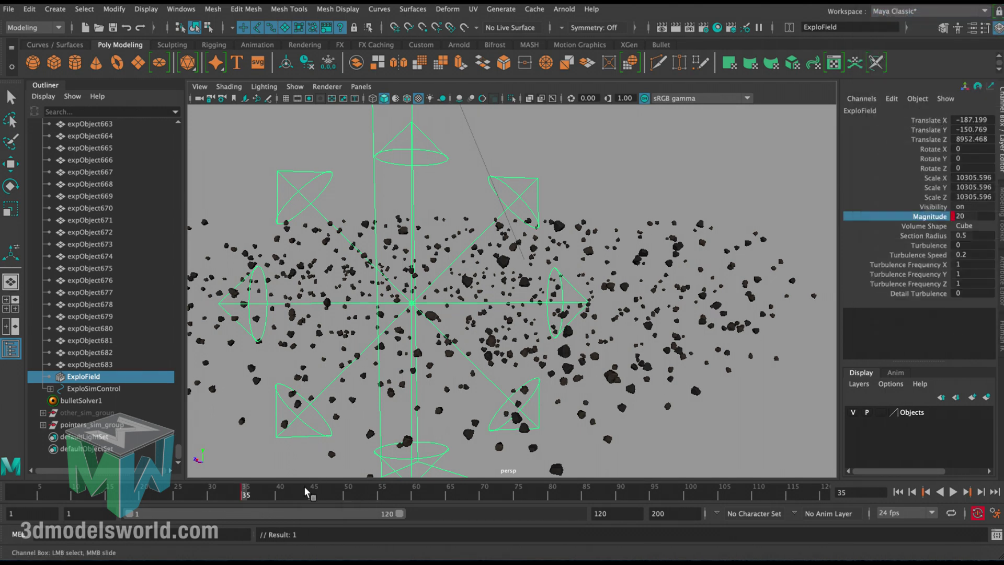
click(300, 492)
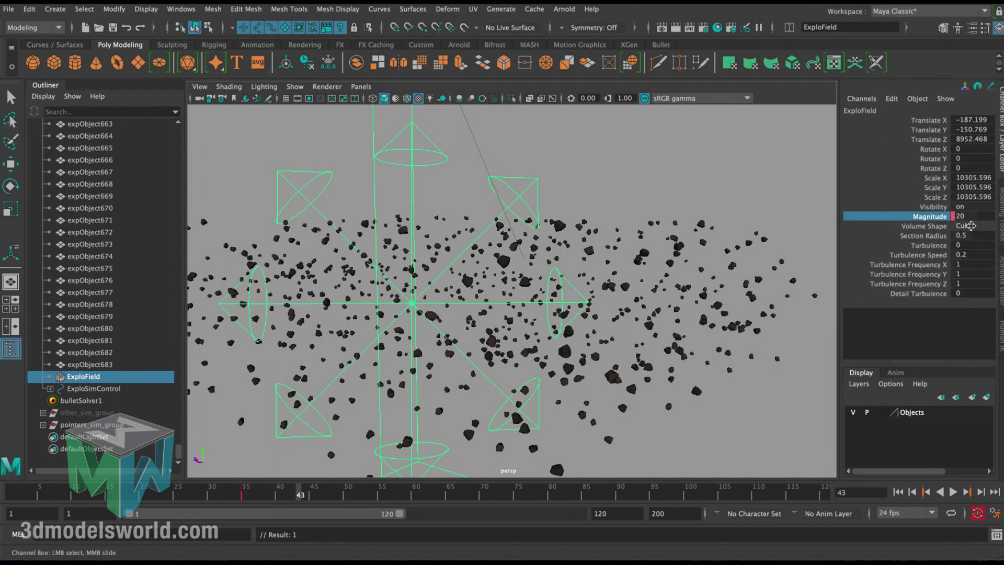
click(976, 218)
key(Return)
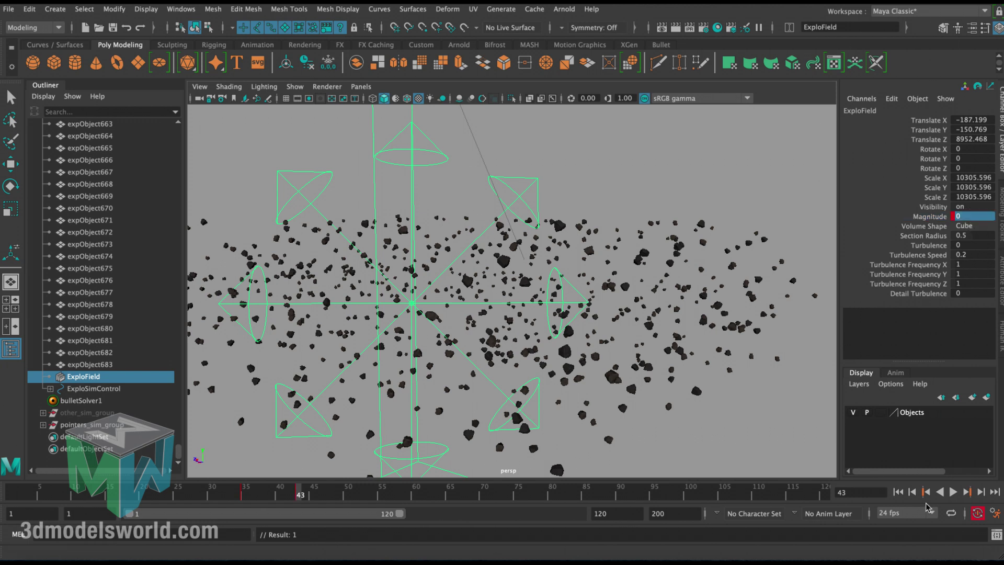
Play the simulation from the first frame to examine the rocks' motion with the keyed Magnitude, and stop the playback.
click(899, 492)
click(954, 492)
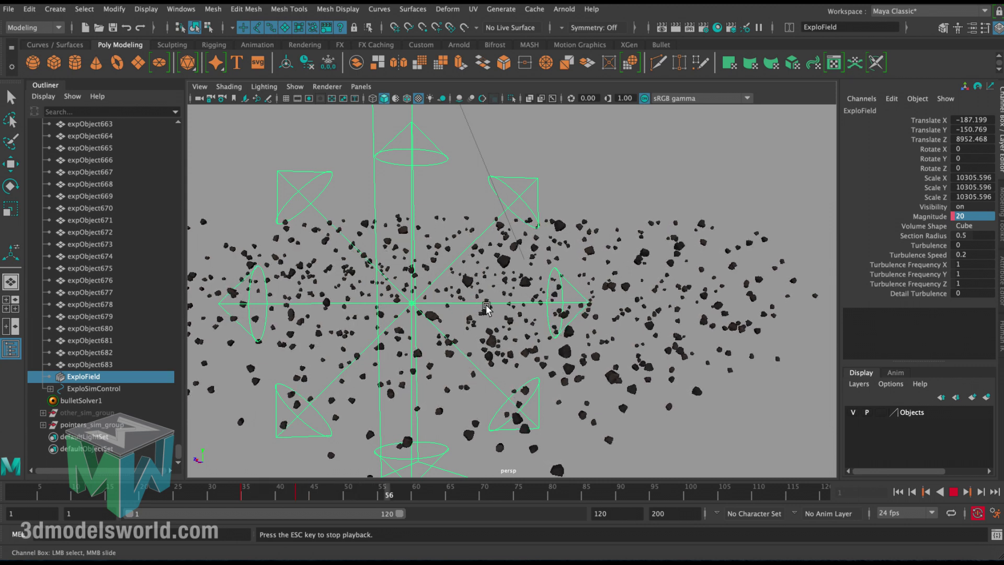
alt+right_drag(491, 351, 548, 343)
alt+drag(547, 343, 557, 345)
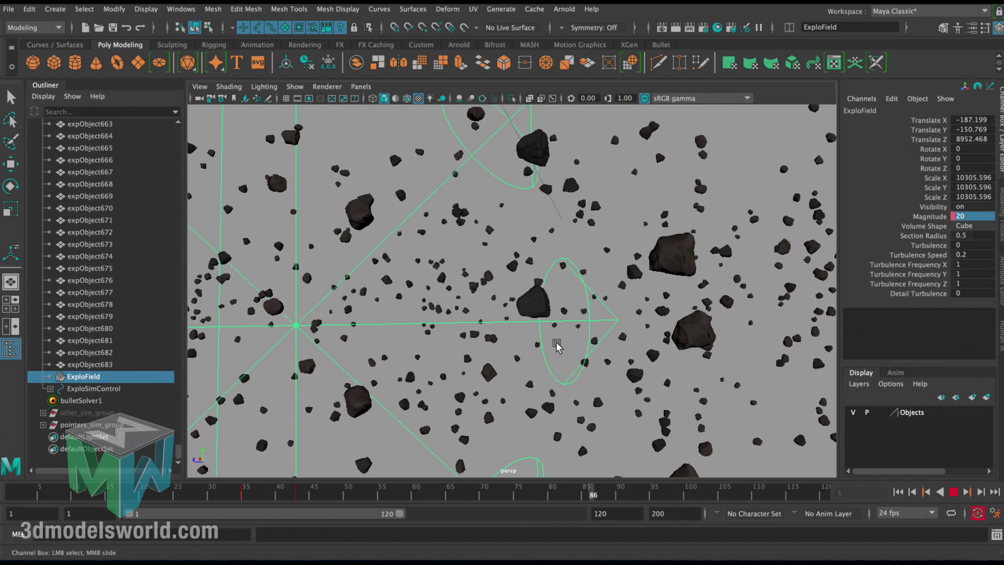
alt+right_drag(532, 337, 436, 295)
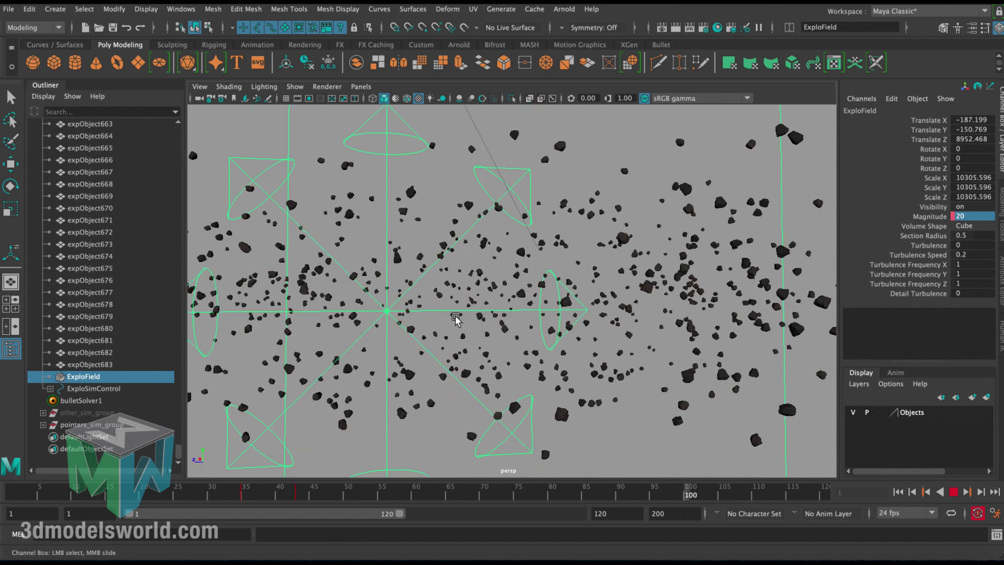
alt+drag(436, 296, 513, 341)
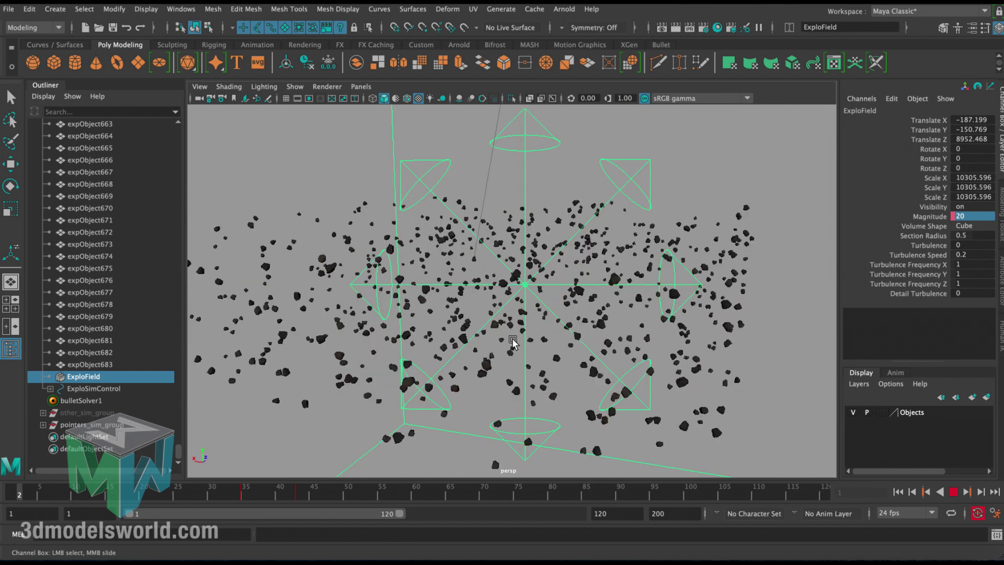
click(953, 492)
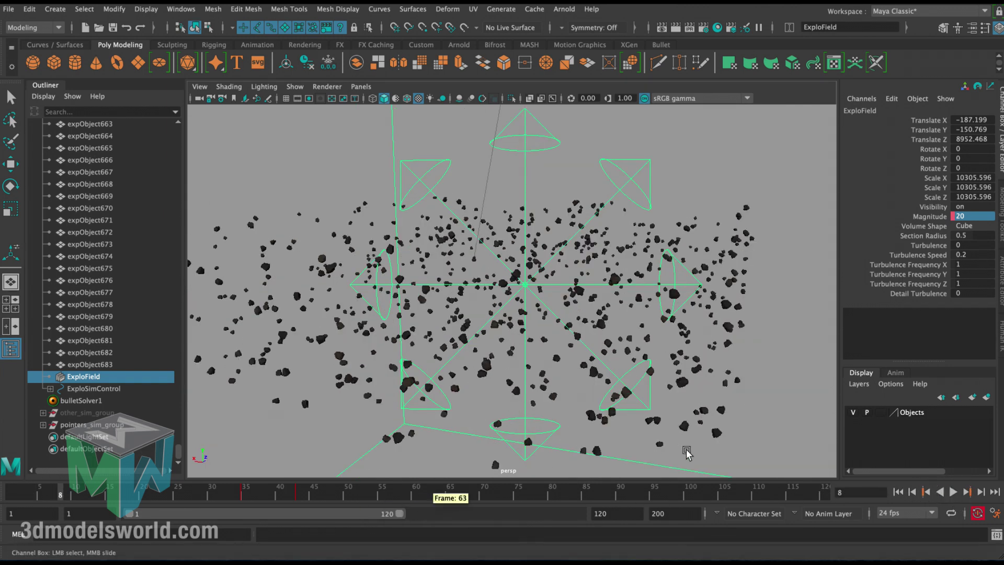
Extend the playback range to frame 200 and play the simulation to view the rock field over the longer range.
double_click(416, 513)
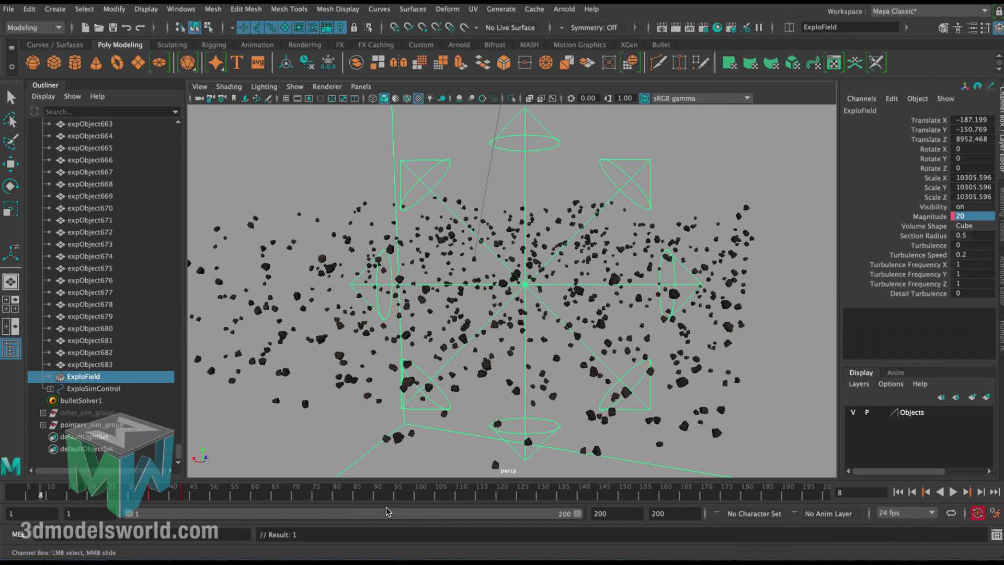
alt+drag(434, 370, 453, 365)
alt+right_drag(453, 364, 369, 242)
alt+drag(460, 282, 551, 262)
alt+right_drag(551, 262, 654, 347)
alt+drag(653, 348, 652, 316)
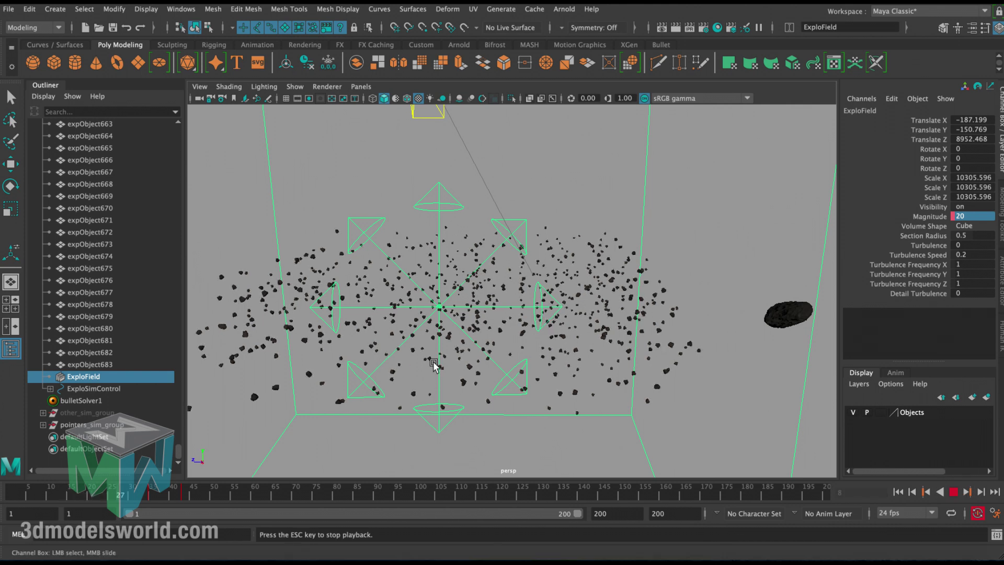
Examine the spread of the rocks from several angles during playback, and stop the playback.
alt+right_drag(442, 364, 413, 331)
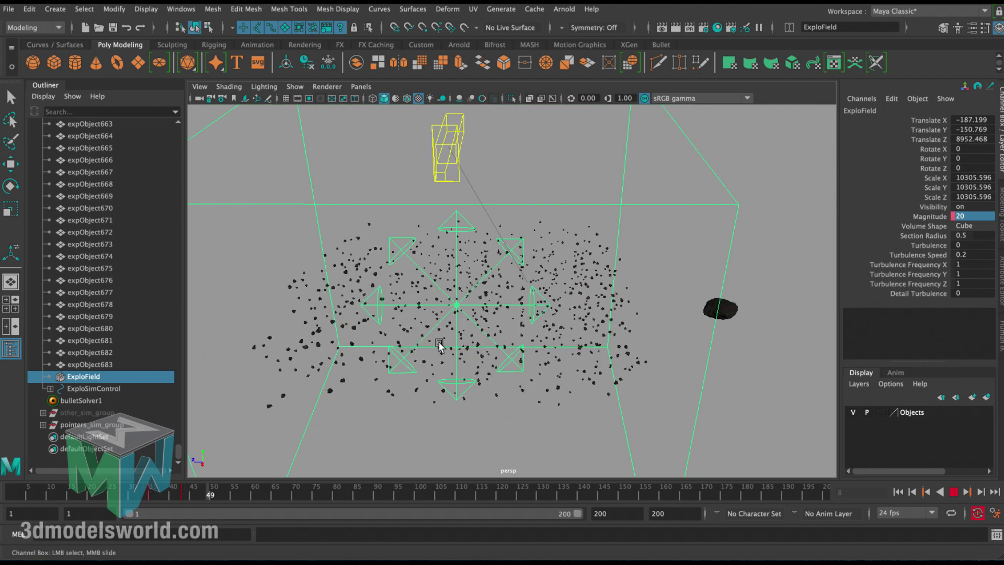
alt+drag(720, 388, 745, 404)
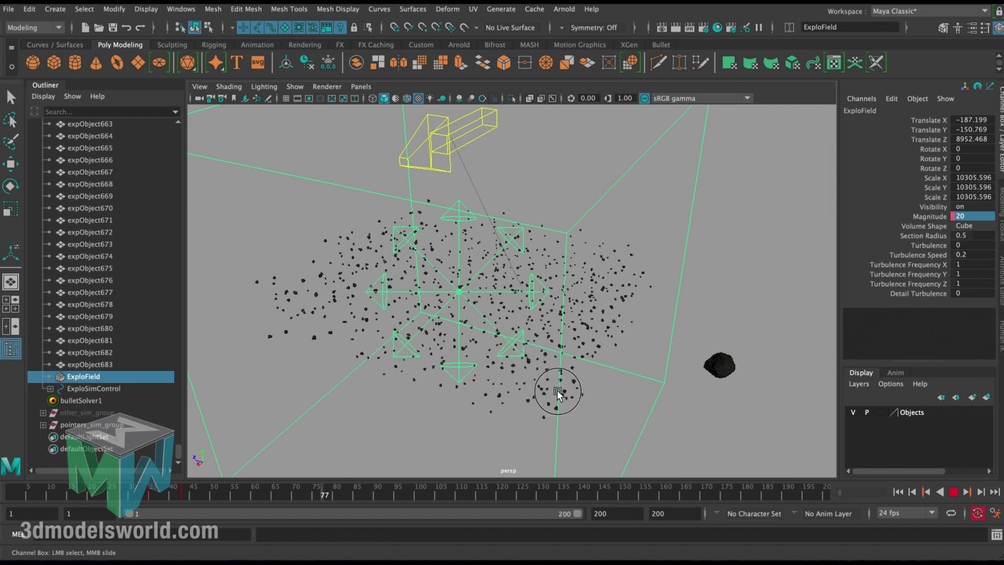
alt+drag(550, 392, 510, 397)
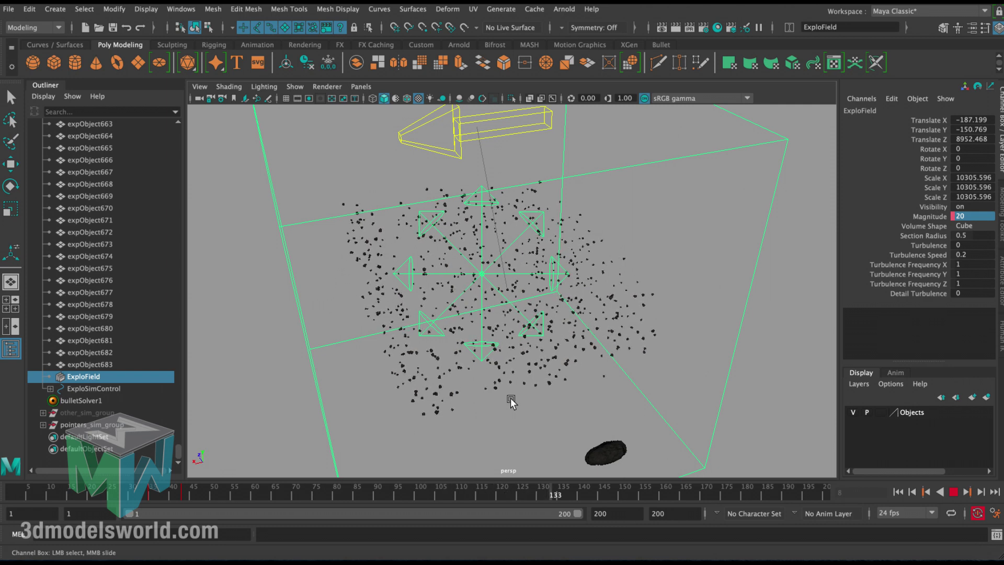
click(951, 493)
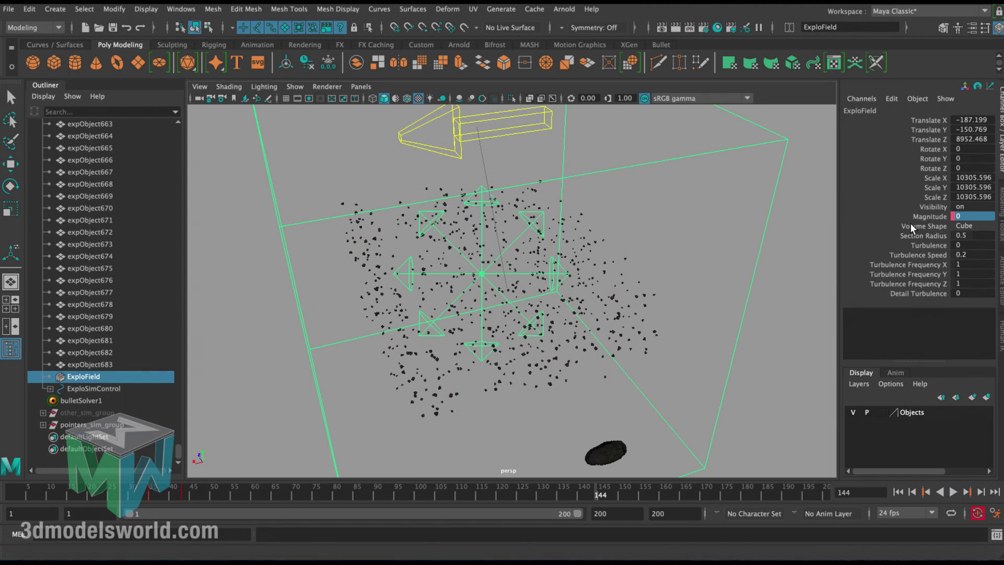
Set ExploField's Magnitude to 15 on its frame 35 key.
click(153, 494)
click(150, 494)
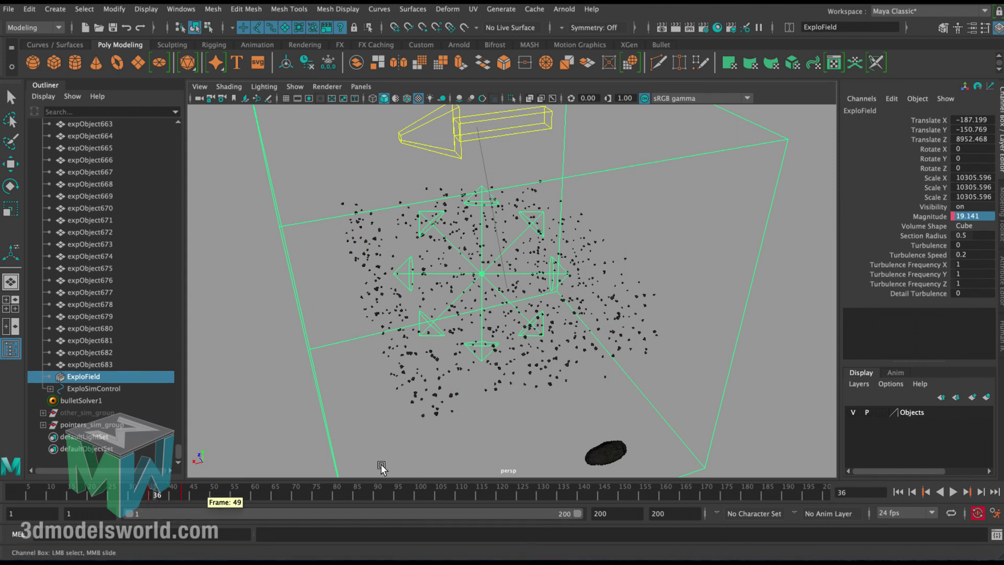
double_click(971, 216)
key(Return)
Play the simulation to examine the rocks' motion up close at Magnitude 15, stop it and return to the first frame.
click(953, 492)
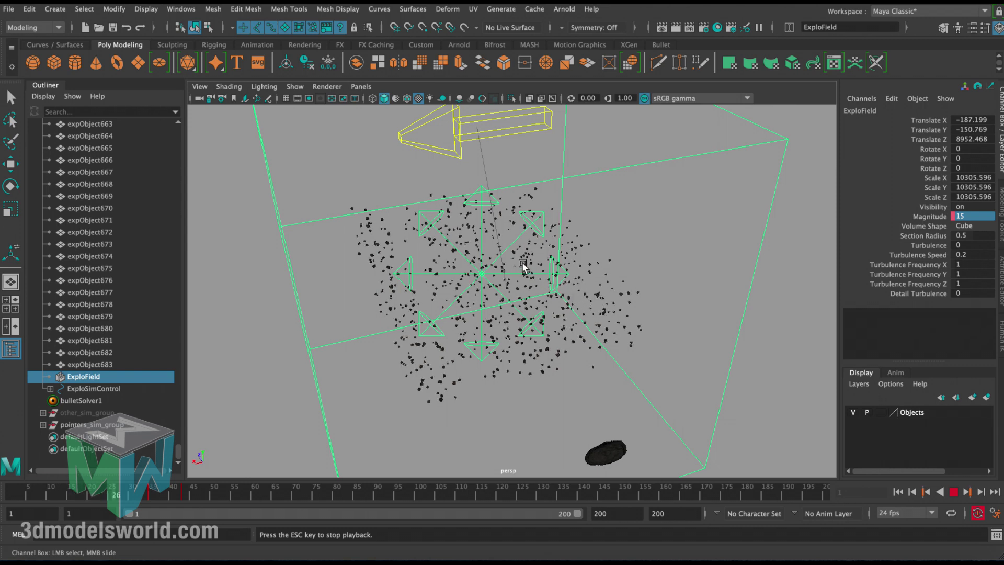
alt+right_drag(497, 259, 601, 384)
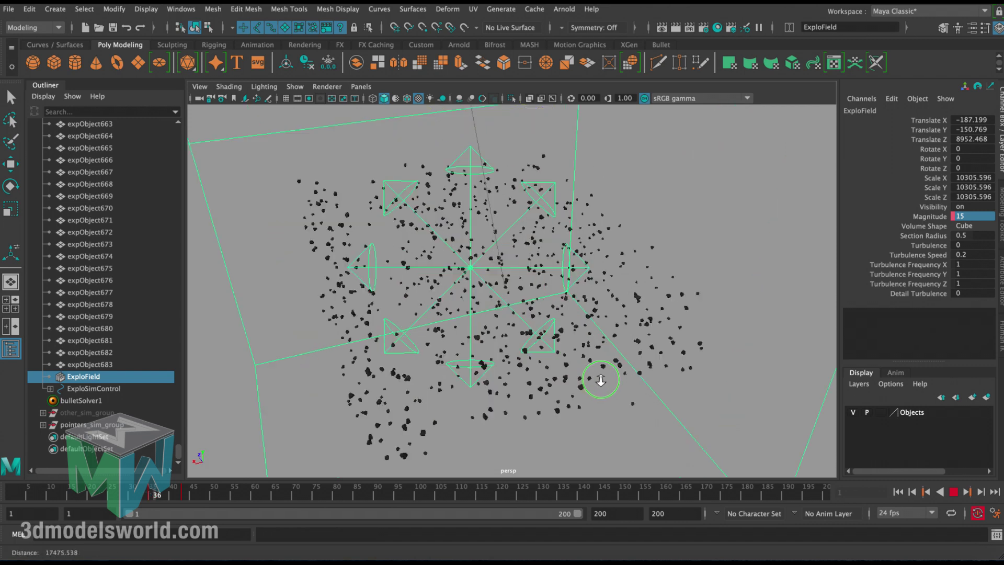
alt+drag(541, 312, 567, 304)
alt+right_drag(522, 253, 660, 380)
alt+drag(583, 318, 592, 302)
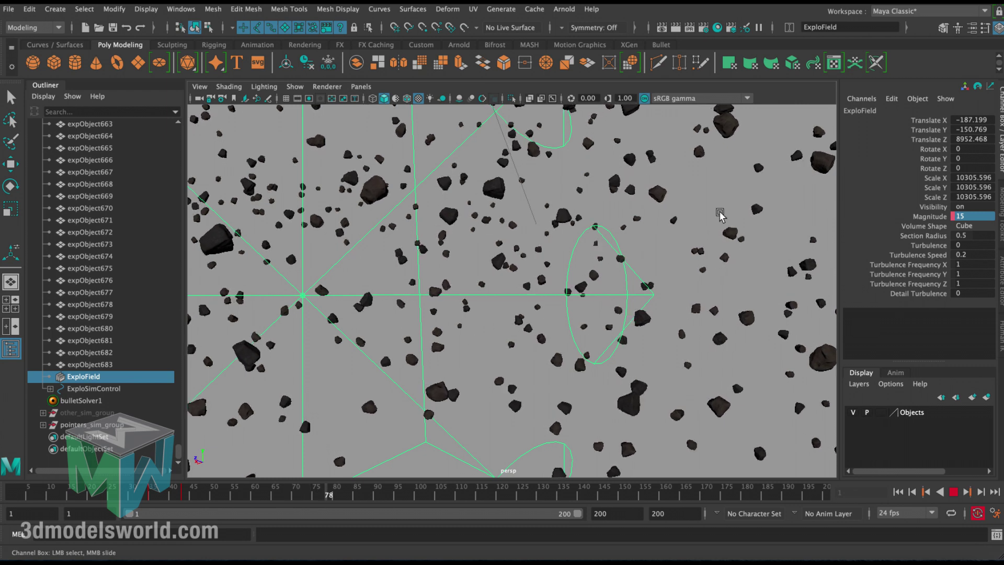
click(954, 492)
click(899, 491)
Select the asteroid and convert it to dynamics with the Directional Explosions section of xShatter FX.
alt+right_drag(707, 322, 498, 240)
alt+drag(498, 240, 591, 285)
alt+middle_drag(591, 285, 478, 250)
alt+drag(479, 250, 578, 253)
click(640, 308)
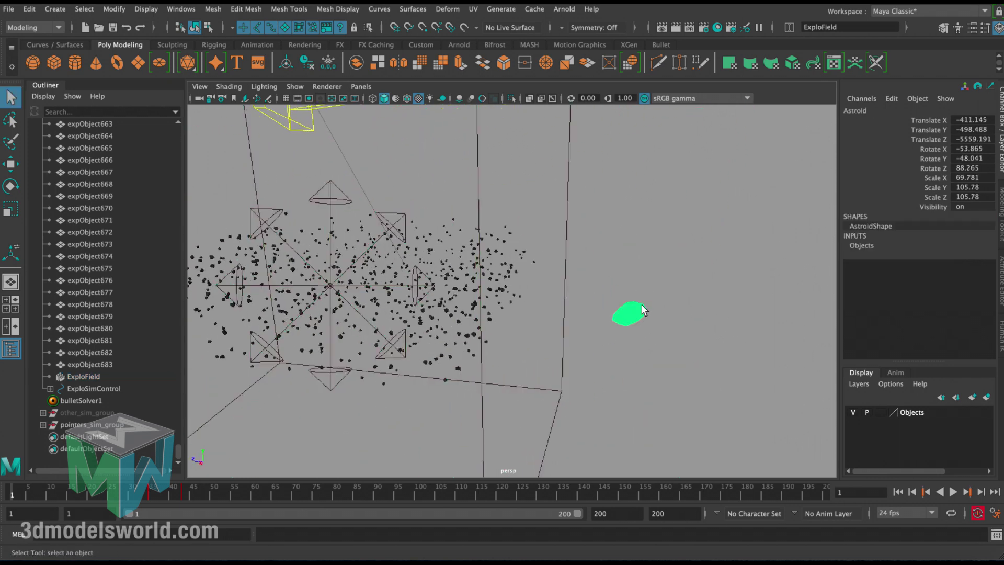
alt+right_drag(639, 308, 600, 280)
mouse_move(599, 281)
alt+mouse_down()
mouse_move(611, 274)
mouse_move(603, 266)
alt+mouse_up()
key(w)
click(979, 515)
click(894, 160)
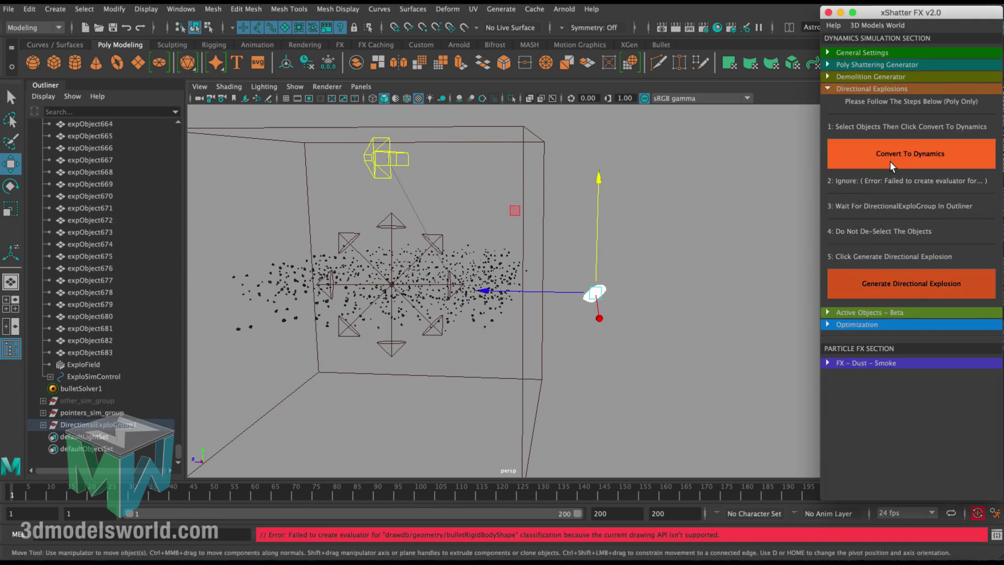
Generate the asteroid's directional explosion and expand DirectionalExploGroup1 in the Outliner, collapsing DirectionalExploGroup.
click(911, 283)
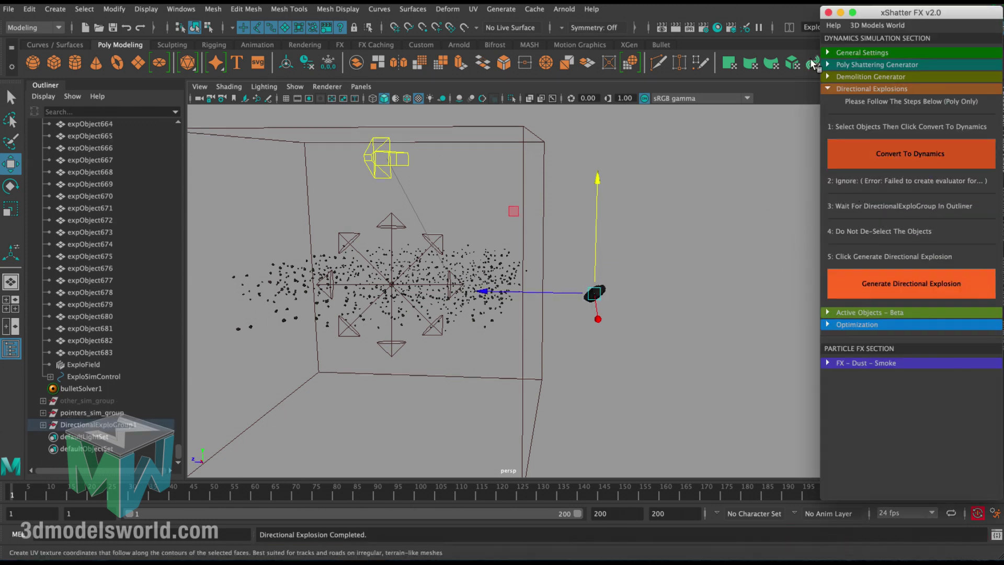
click(840, 13)
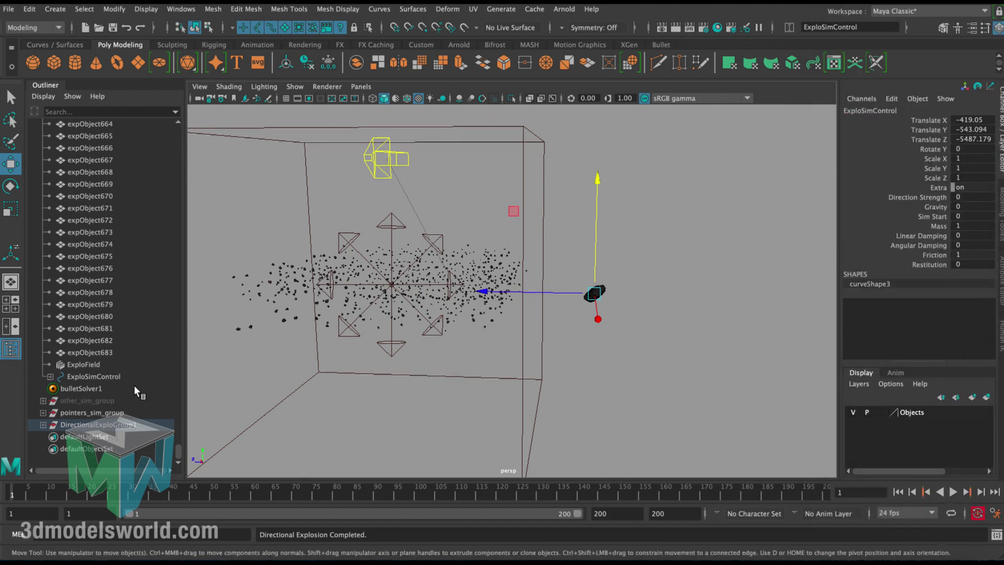
drag(177, 450, 170, 126)
click(43, 184)
click(43, 232)
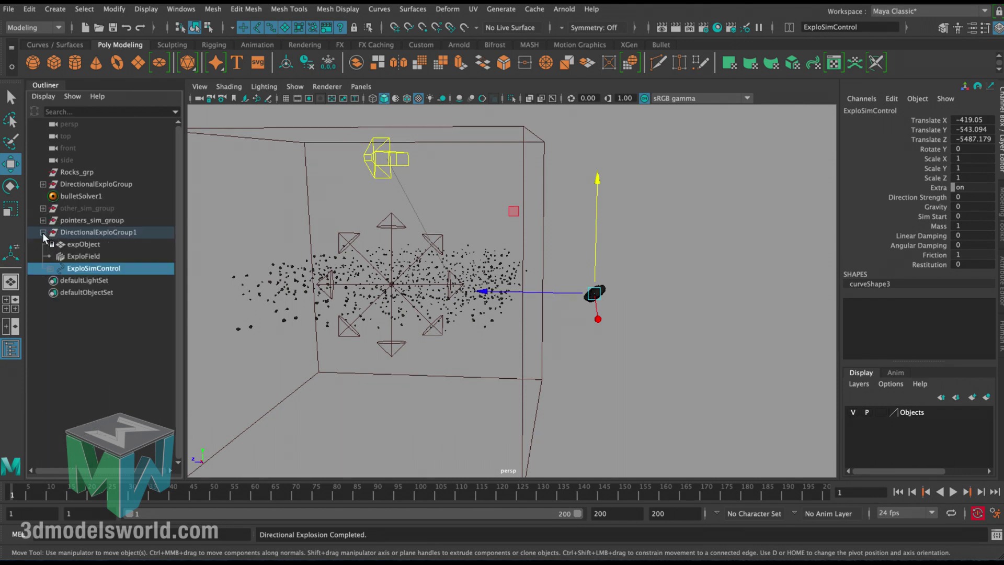
Scale the asteroid's ExploSimControl uniformly to about 807 and move it behind the asteroid to about -7640 in Translate Z.
alt+drag(549, 341, 600, 325)
key(r)
key(w)
alt+right_drag(556, 297, 641, 351)
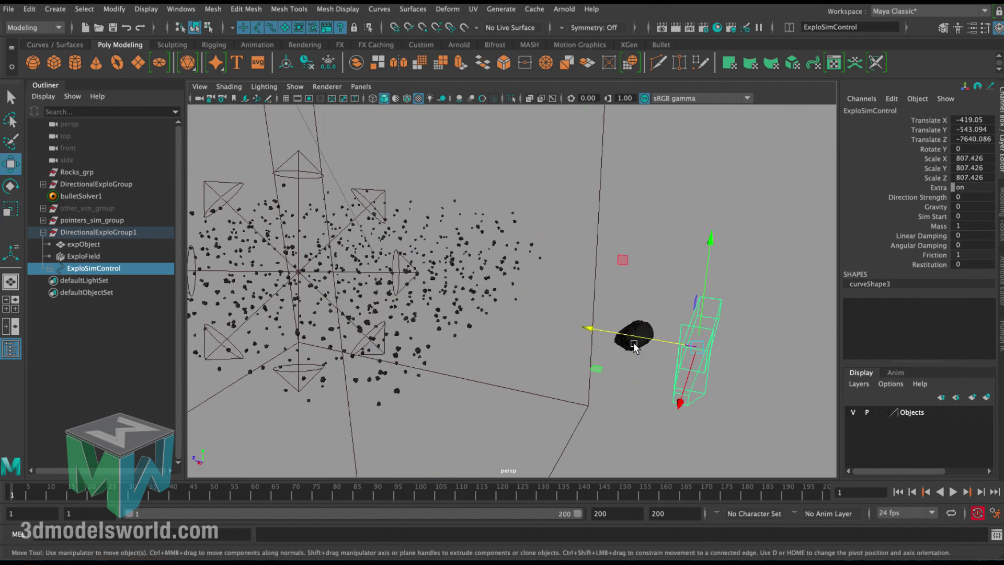
scroll(591, 371, down, 2)
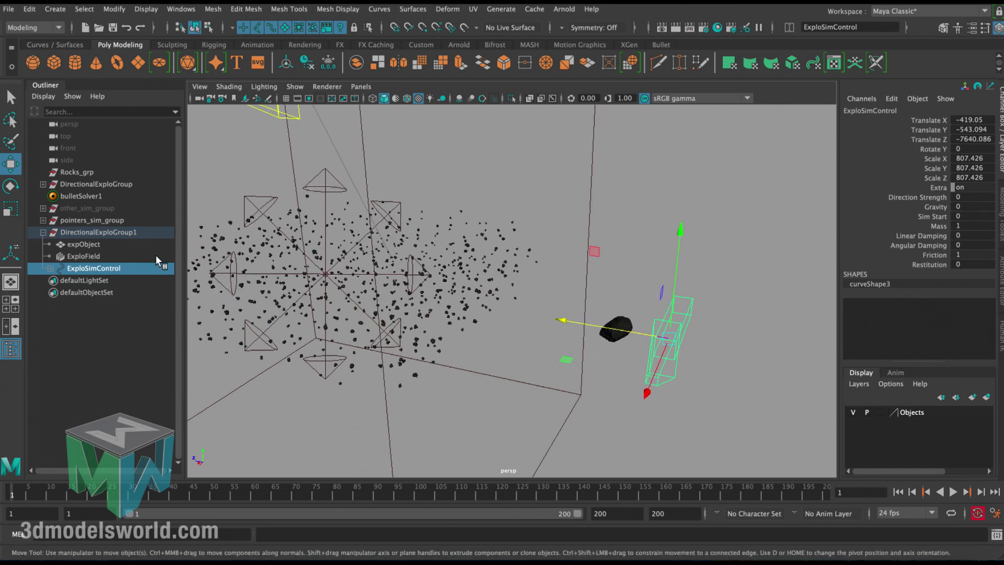
Rotate the asteroid's ExploSimControl to about -90.5 degrees in Y so its arrow points at the rock field.
click(99, 255)
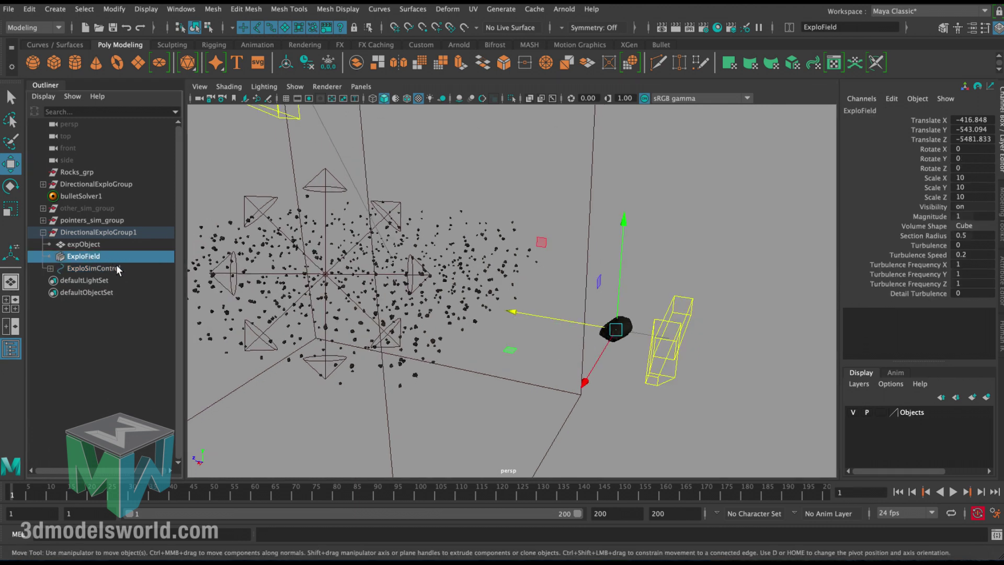
click(118, 266)
alt+drag(640, 343, 588, 351)
alt+middle_drag(588, 351, 584, 337)
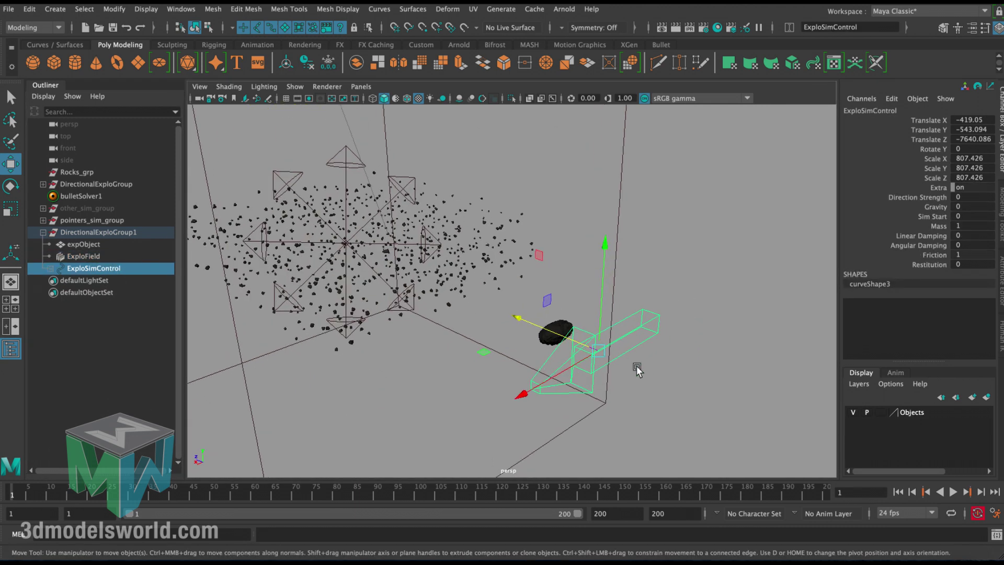
key(e)
drag(655, 403, 508, 413)
alt+drag(508, 412, 623, 315)
key(q)
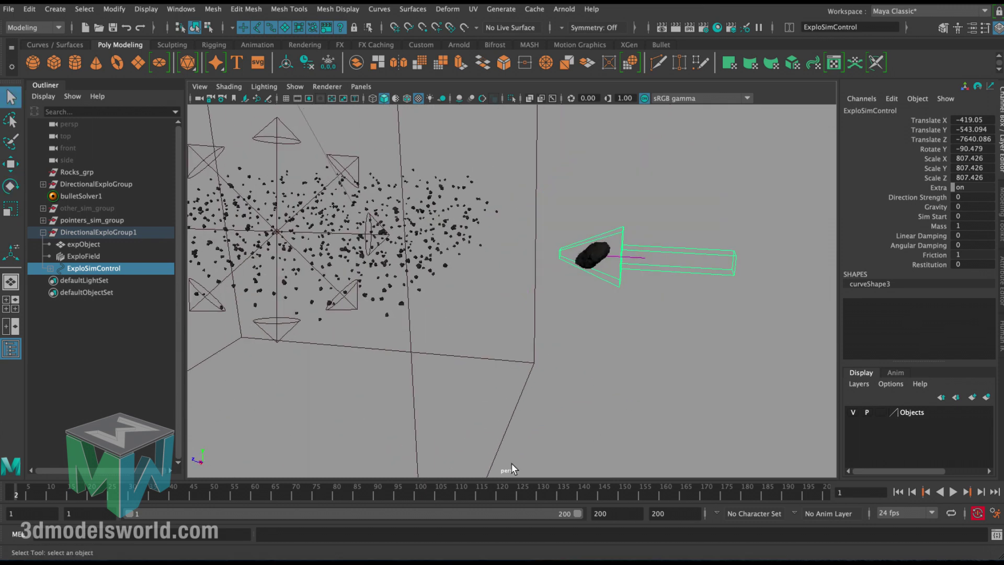
Key the asteroid control's Sim Start at 0 on frame 4 and at 1 just after it.
click(934, 216)
right_click(925, 216)
click(890, 12)
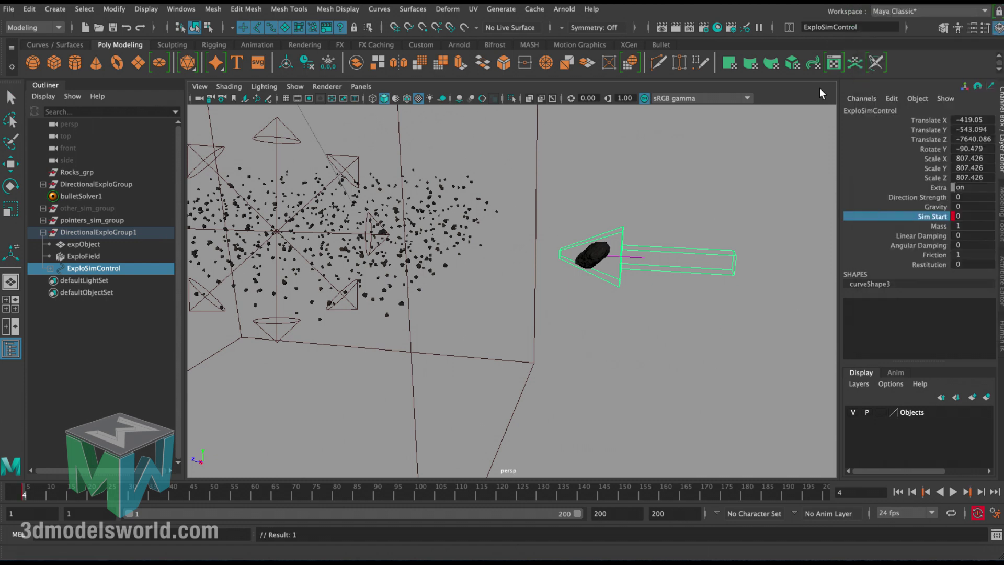
click(980, 215)
text(1)
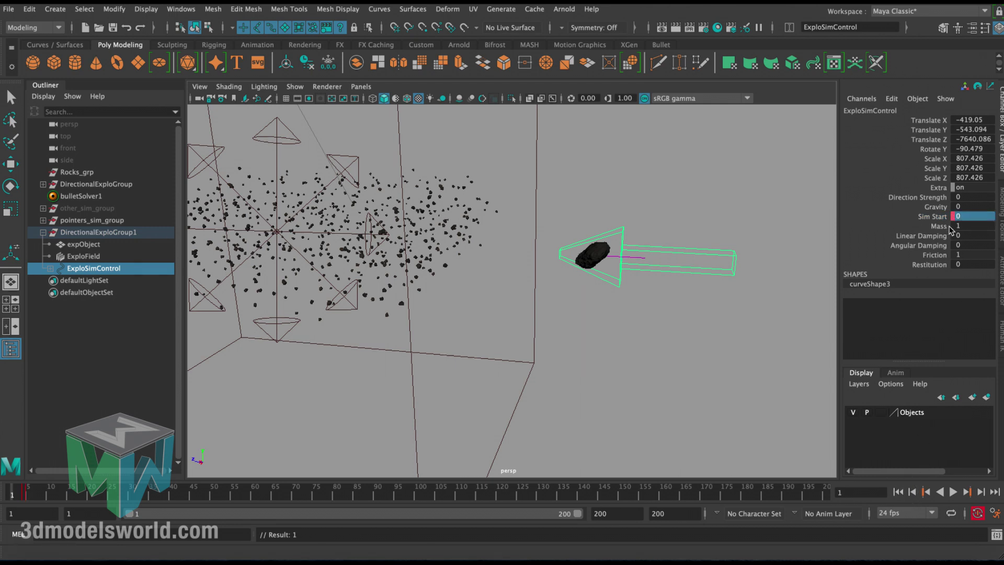
Set the Direction Strength of the asteroid's ExploSimControl to 500.
click(911, 203)
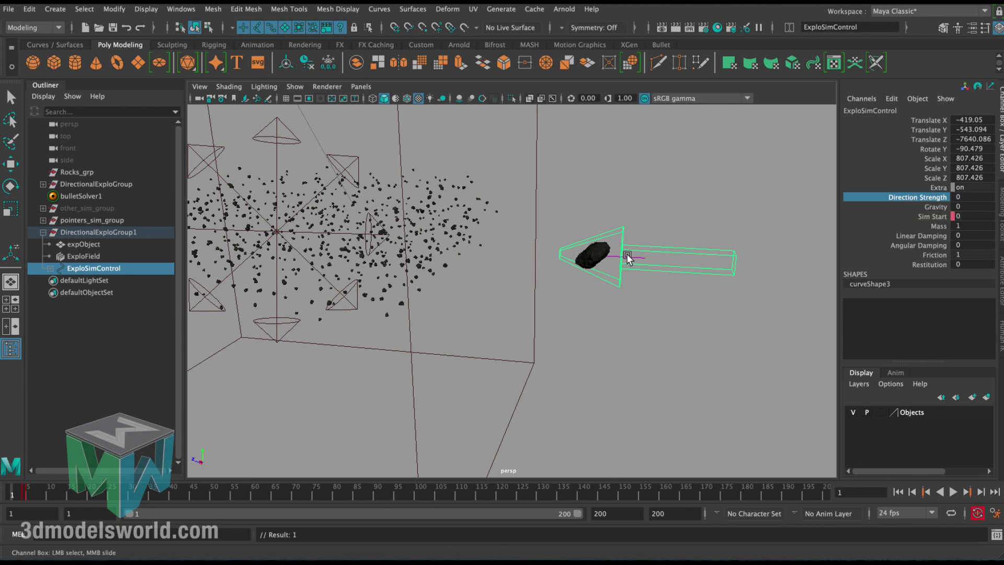
click(964, 199)
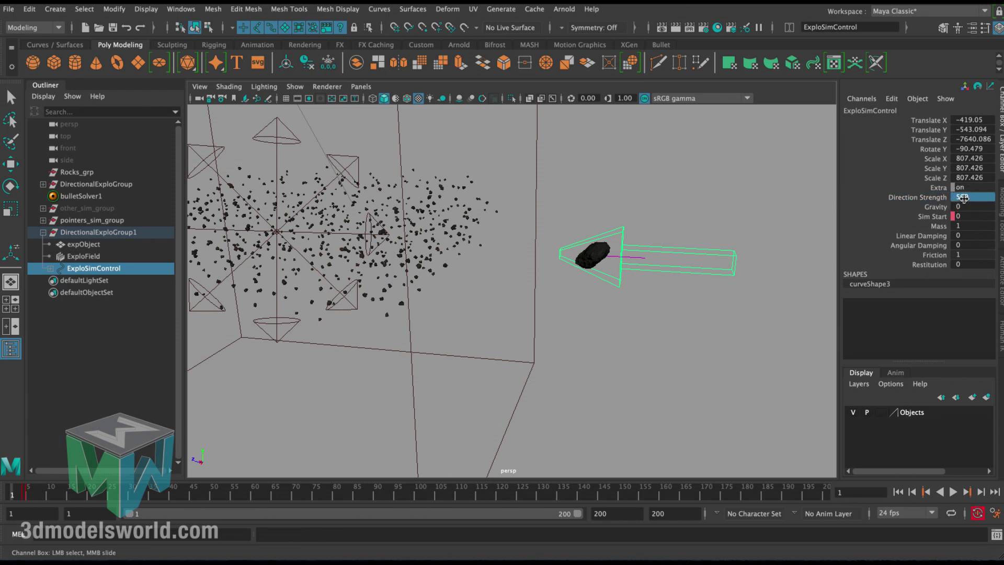
alt+middle_drag(658, 339, 682, 324)
alt+drag(682, 324, 645, 287)
alt+right_drag(646, 287, 653, 305)
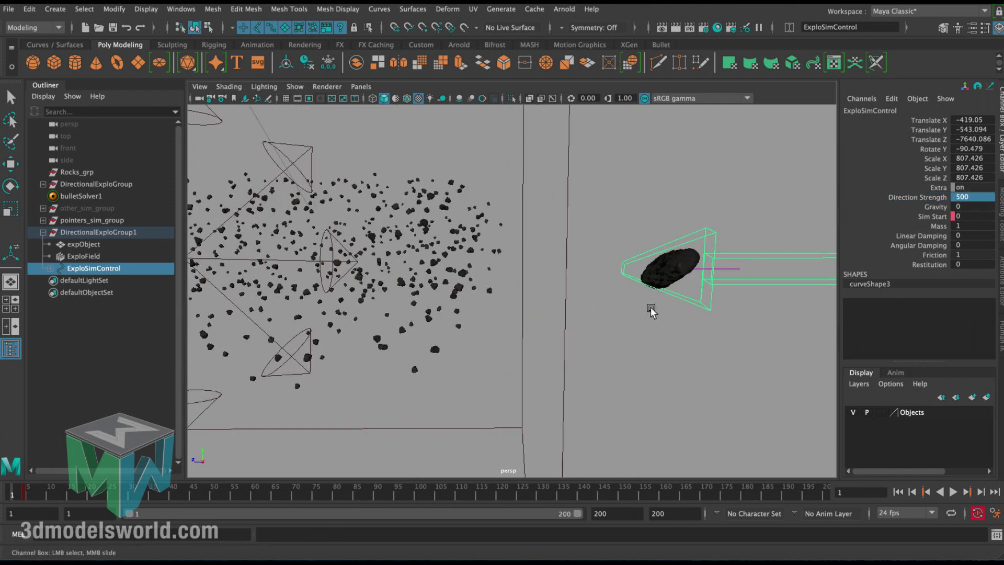
Play the simulation to examine the asteroid's flight into the rock field from several angles, pausing and resuming the playback.
click(953, 493)
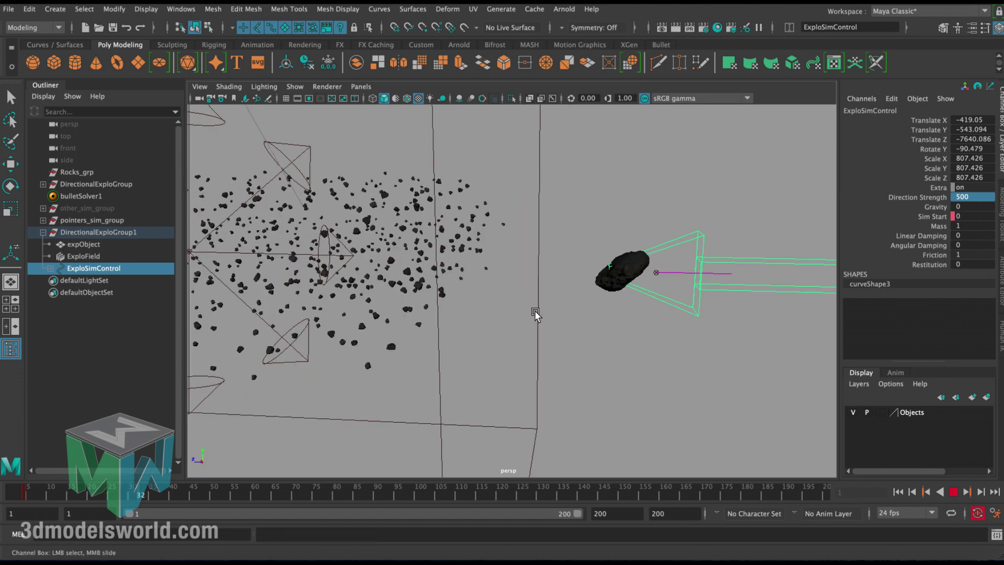
alt+right_drag(457, 261, 517, 313)
alt+middle_drag(484, 289, 515, 328)
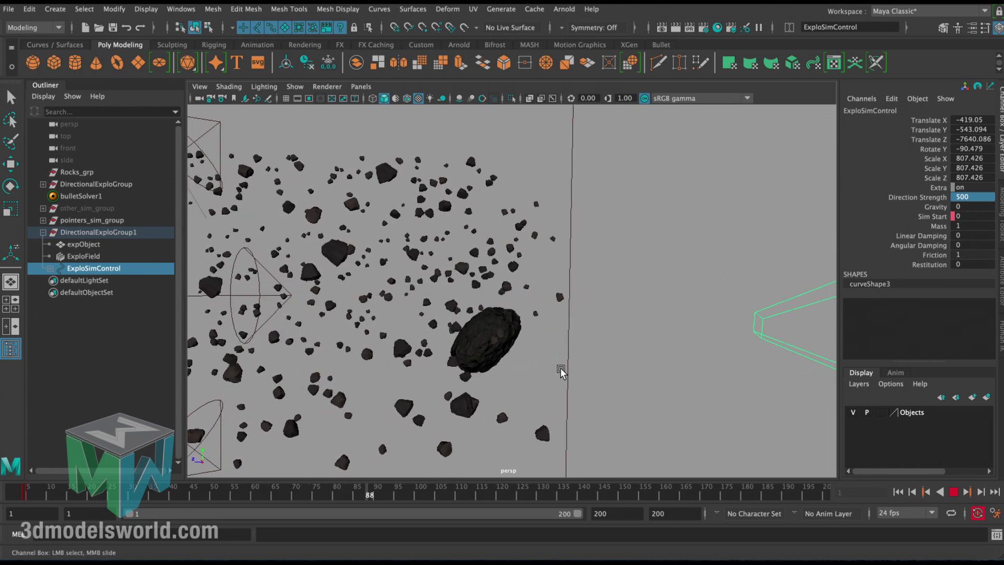
alt+drag(506, 378, 512, 372)
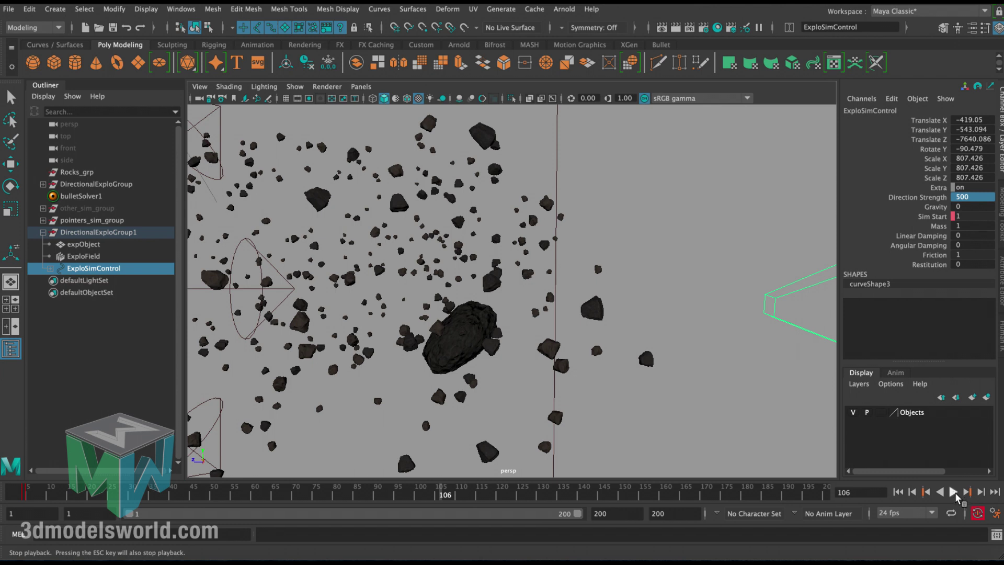
click(954, 493)
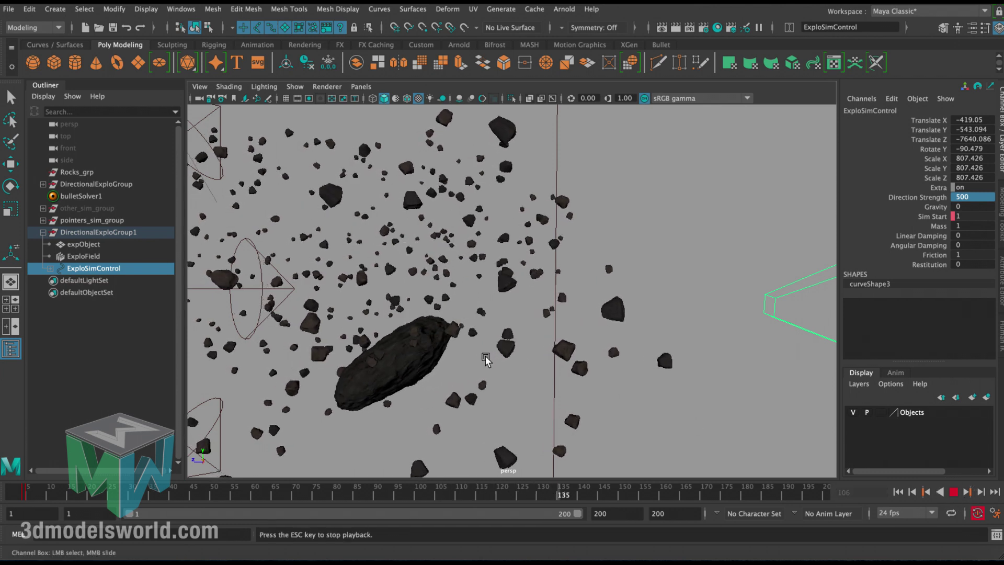
alt+right_drag(418, 365, 406, 347)
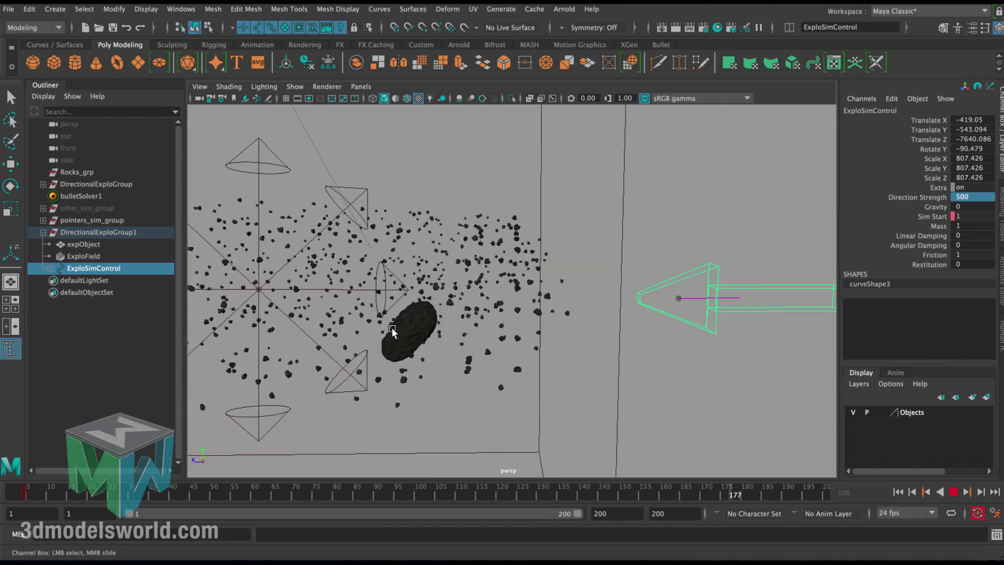
alt+drag(395, 336, 502, 353)
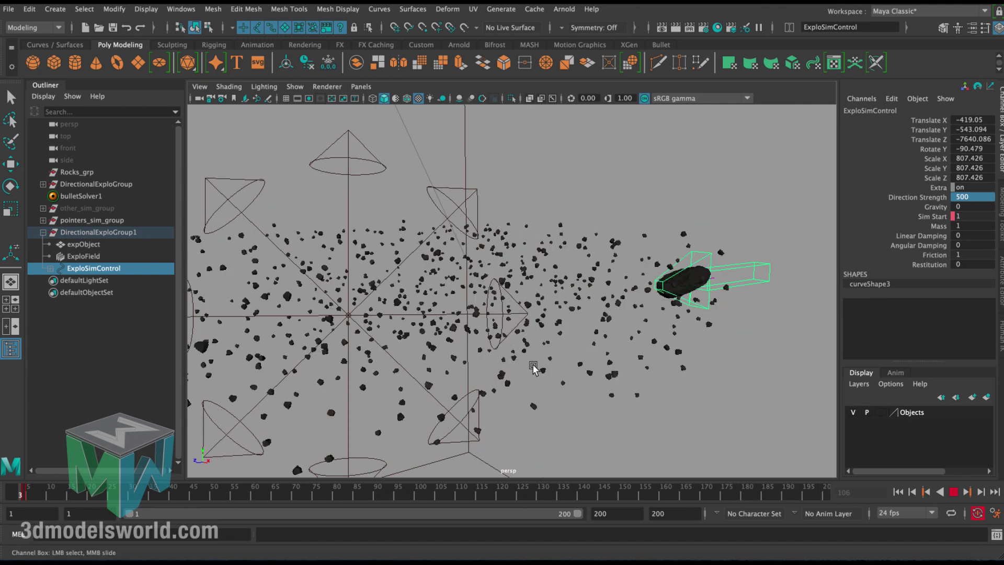
alt+drag(627, 337, 619, 308)
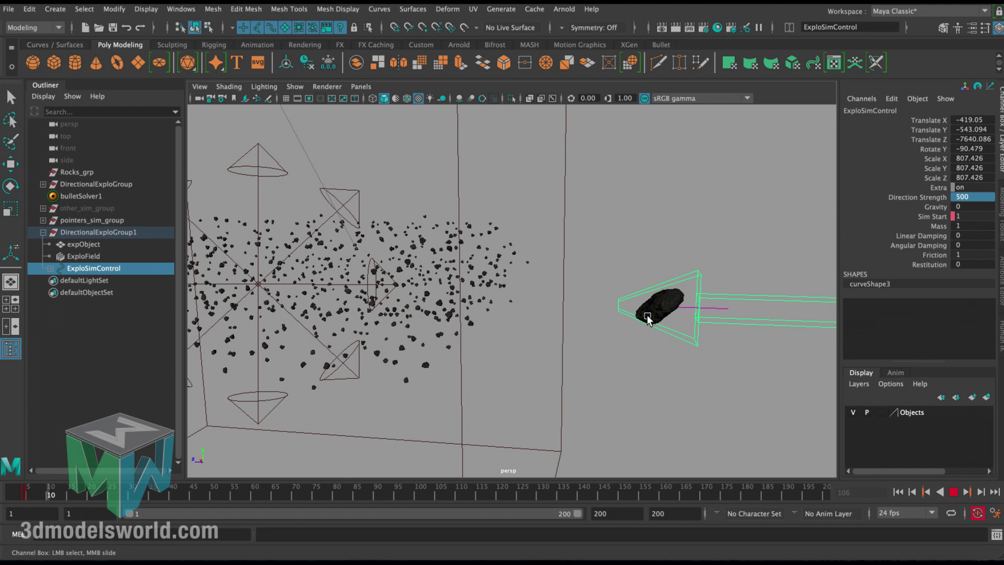
click(953, 492)
Compare the Mass attribute of the rock field's ExploSimControl with that of the asteroid's ExploSimControl.
alt+drag(476, 290, 194, 222)
click(340, 162)
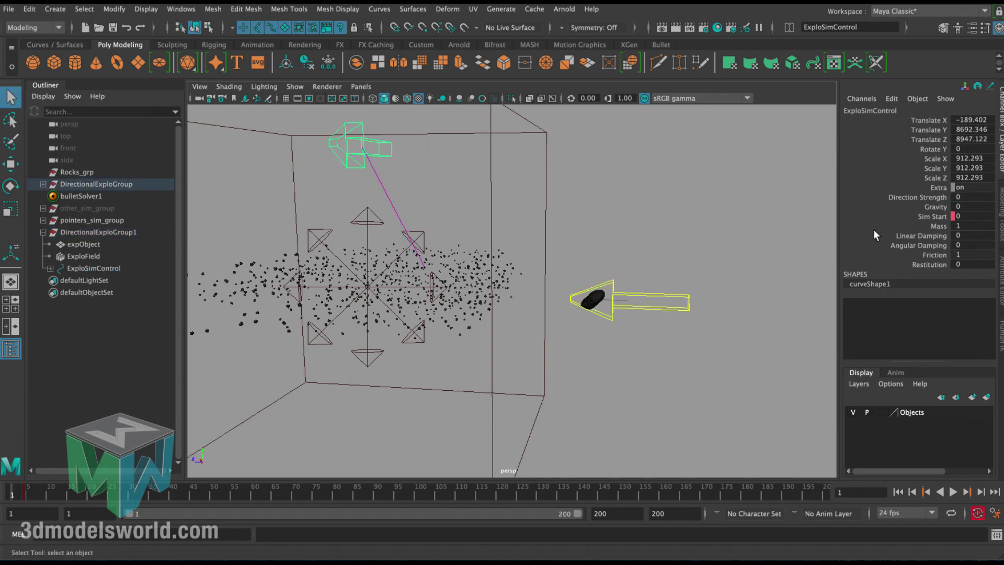
click(936, 227)
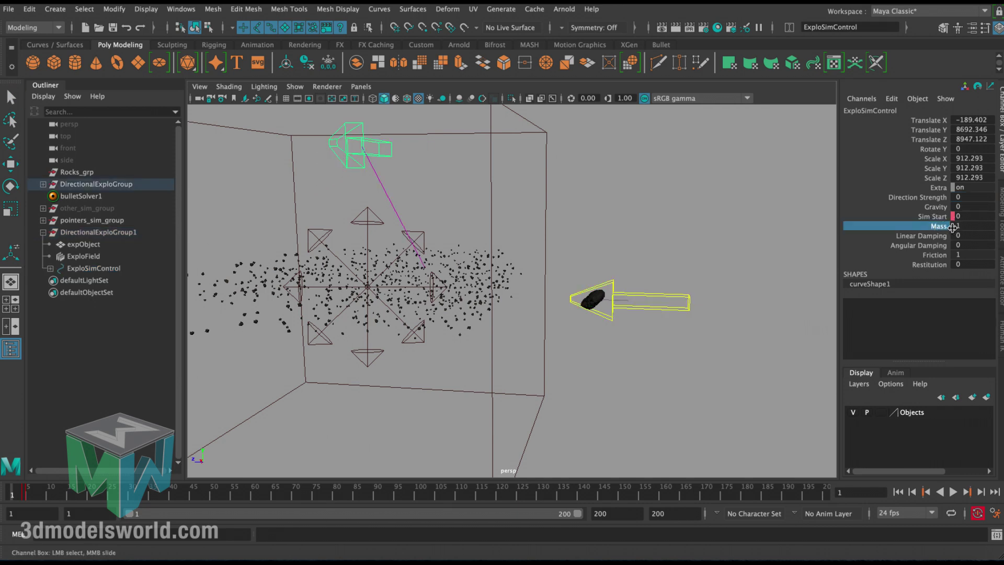
click(687, 299)
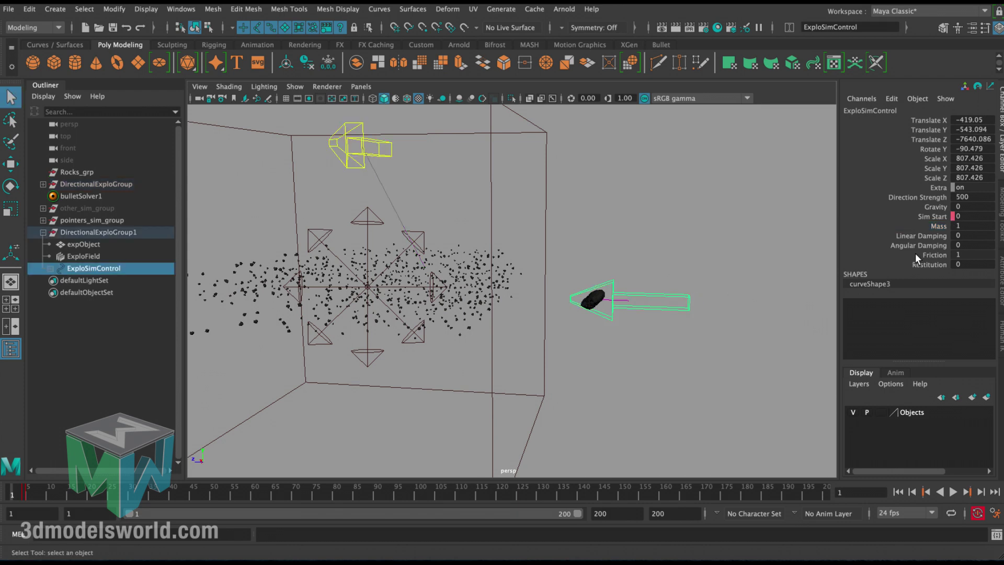
click(934, 227)
alt+right_drag(628, 221, 655, 264)
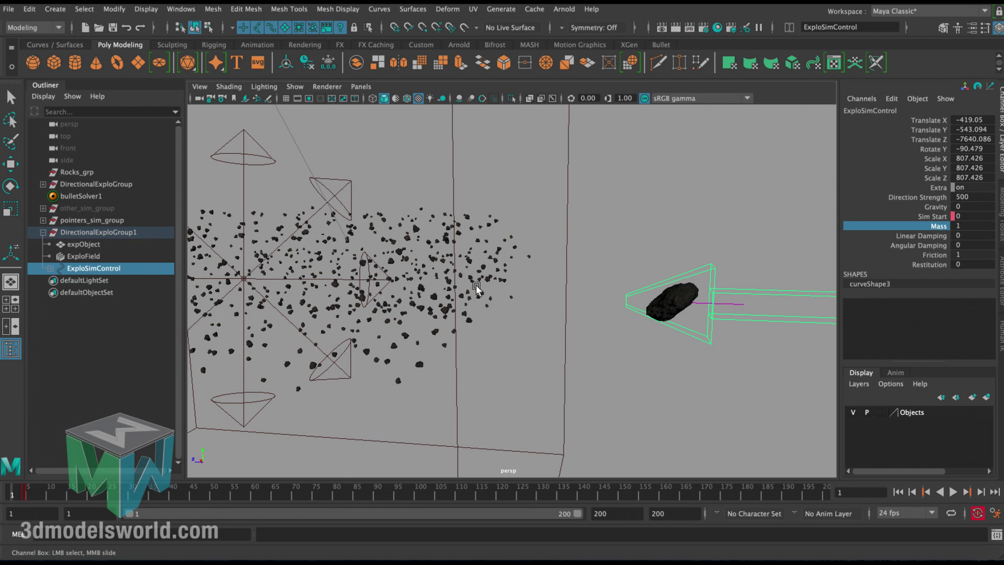
click(421, 286)
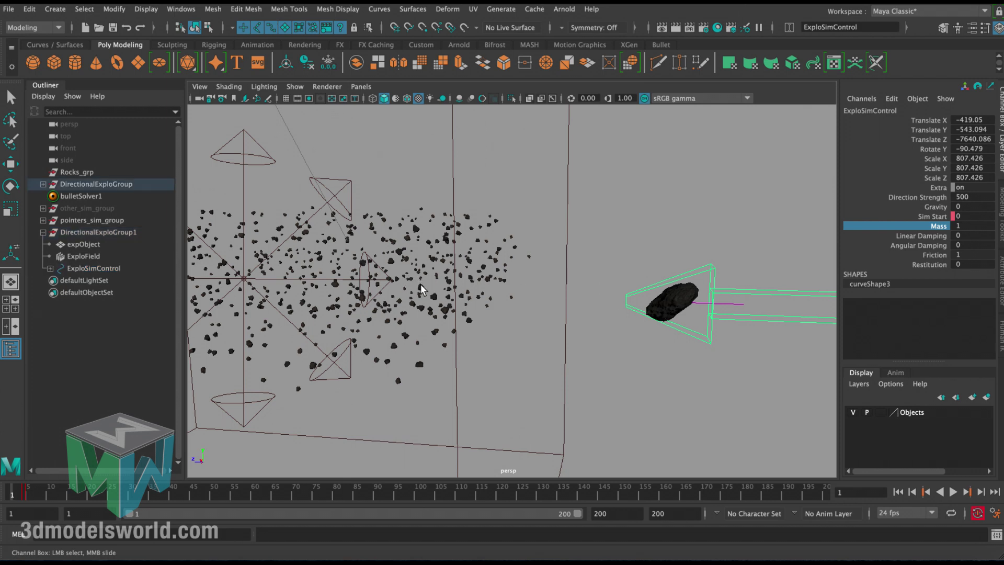
Set the Mass of the asteroid's ExploSimControl to 50.
click(657, 304)
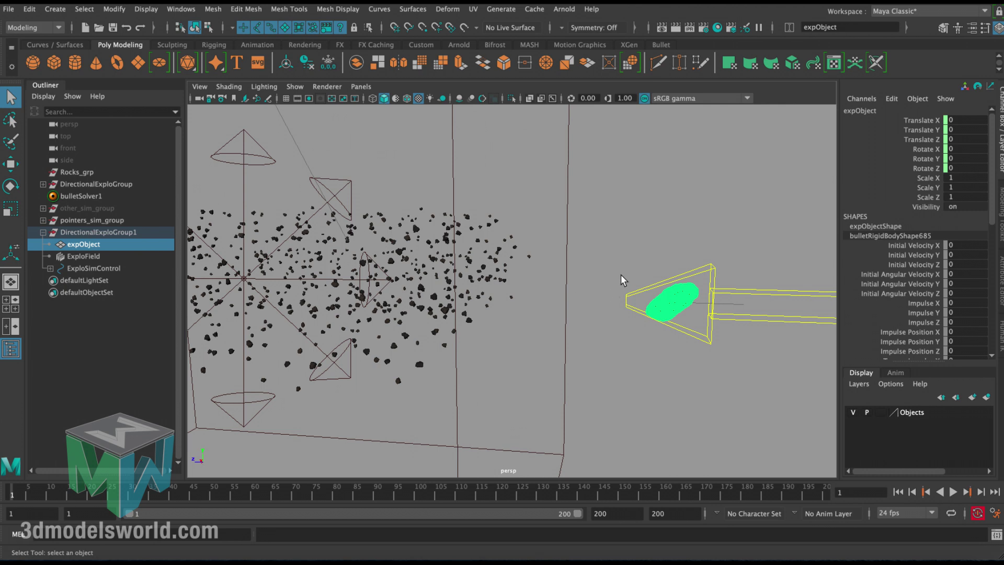
click(568, 289)
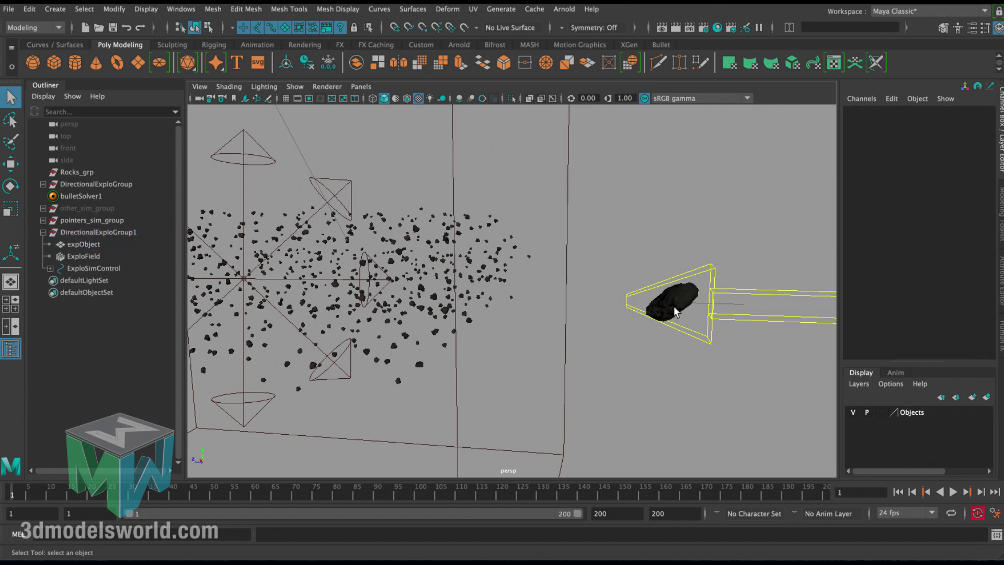
click(669, 285)
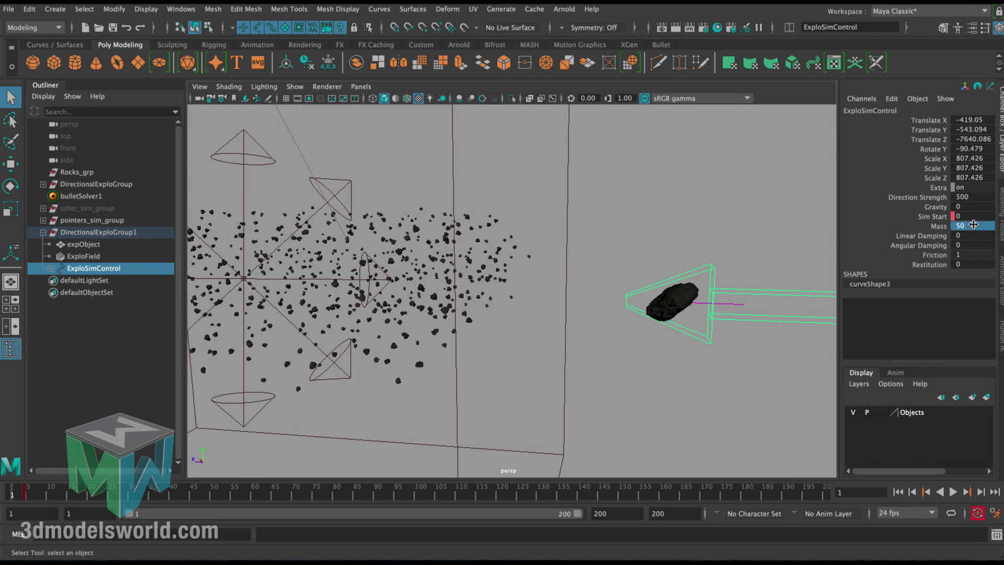
alt+drag(704, 336, 663, 307)
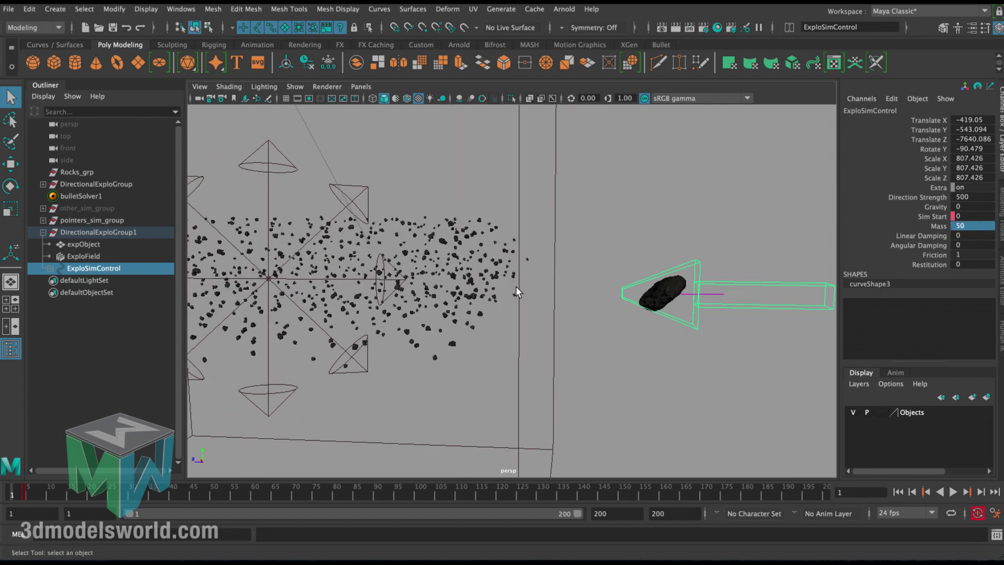
alt+right_drag(534, 323, 699, 367)
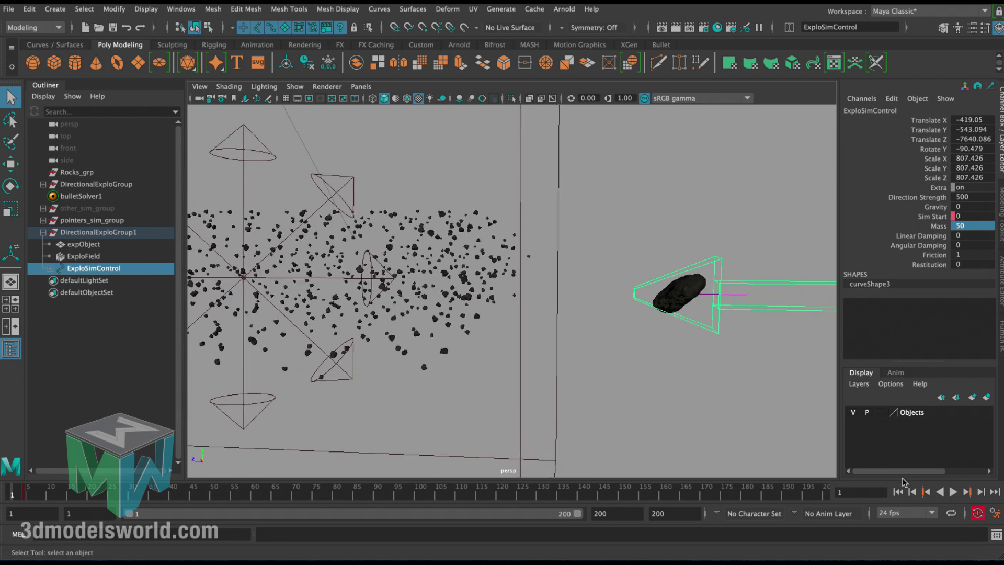
Play the simulation briefly to check the asteroid's motion with its new mass and return to the first frame.
click(934, 197)
alt+right_drag(735, 266, 722, 293)
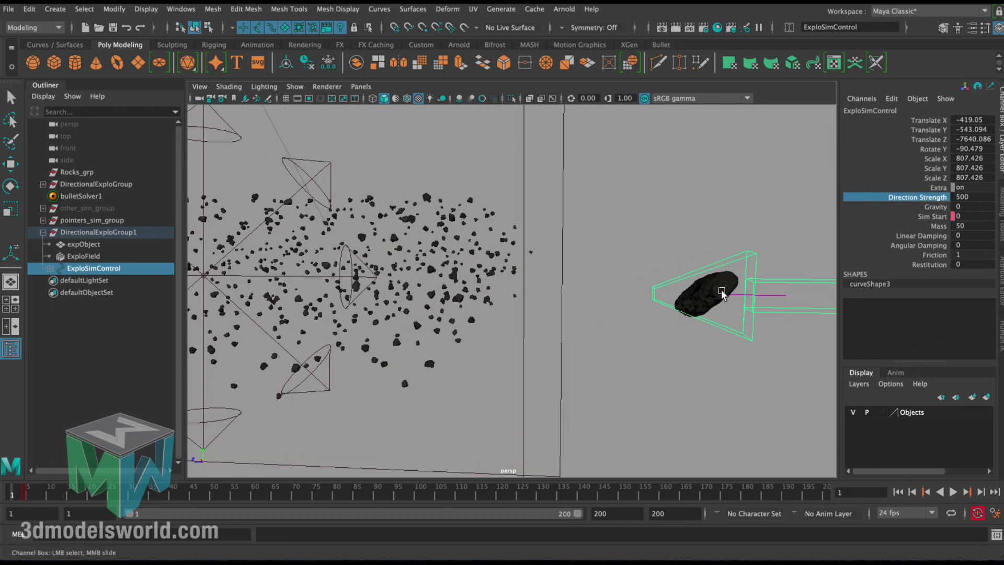
click(953, 491)
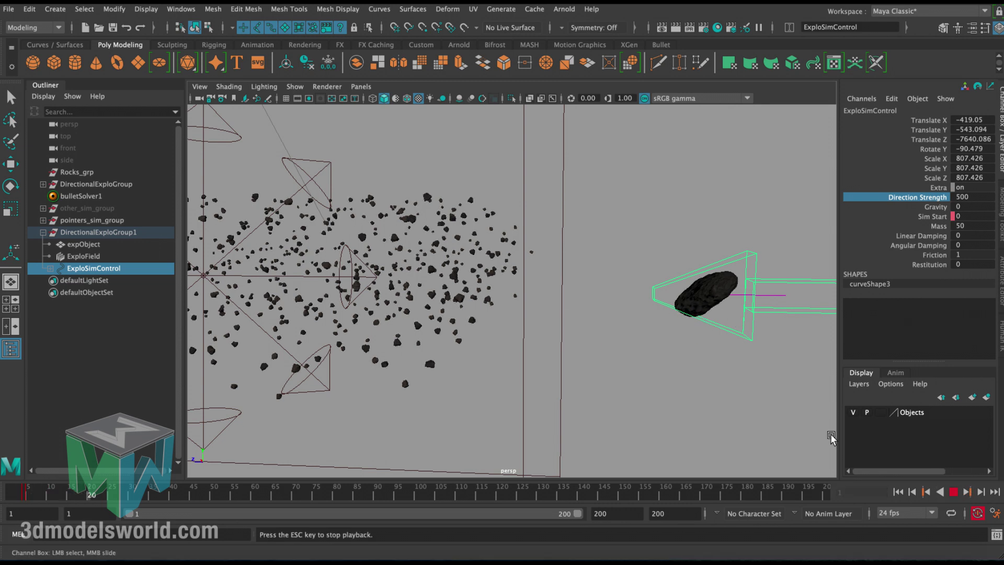
click(954, 492)
click(898, 492)
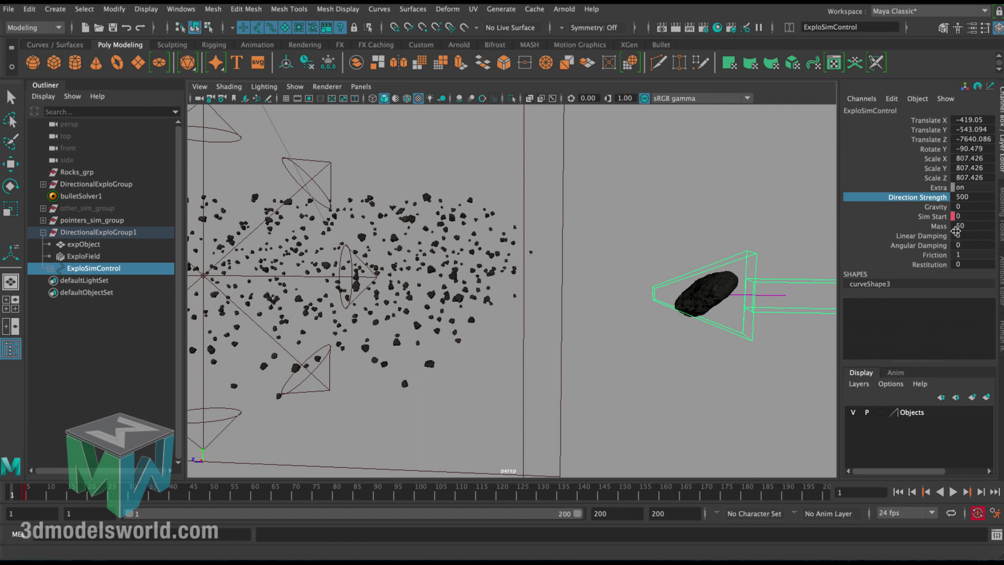
Set the Direction Strength of the asteroid's ExploSimControl to 5000 and test it with a short playback.
double_click(968, 196)
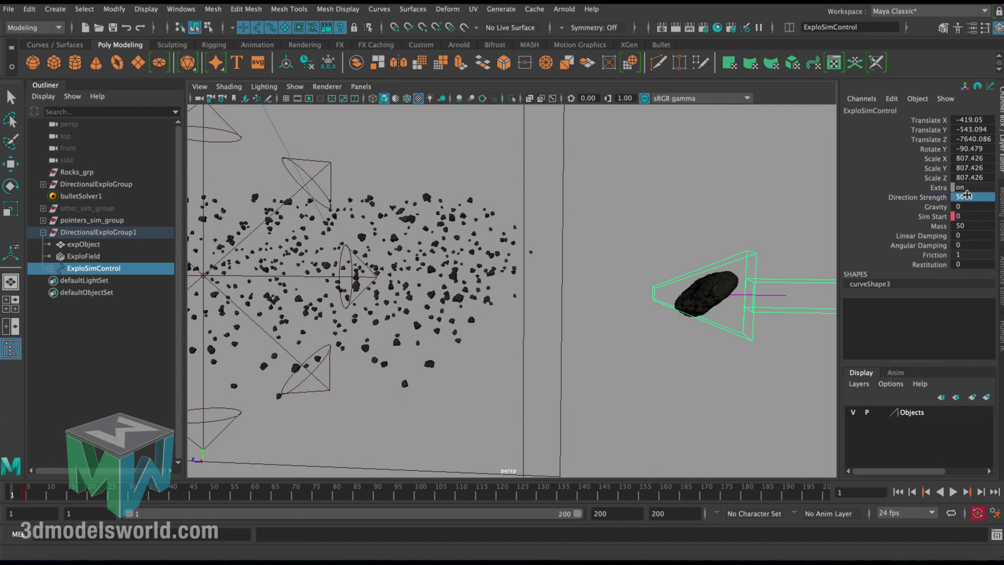
click(953, 492)
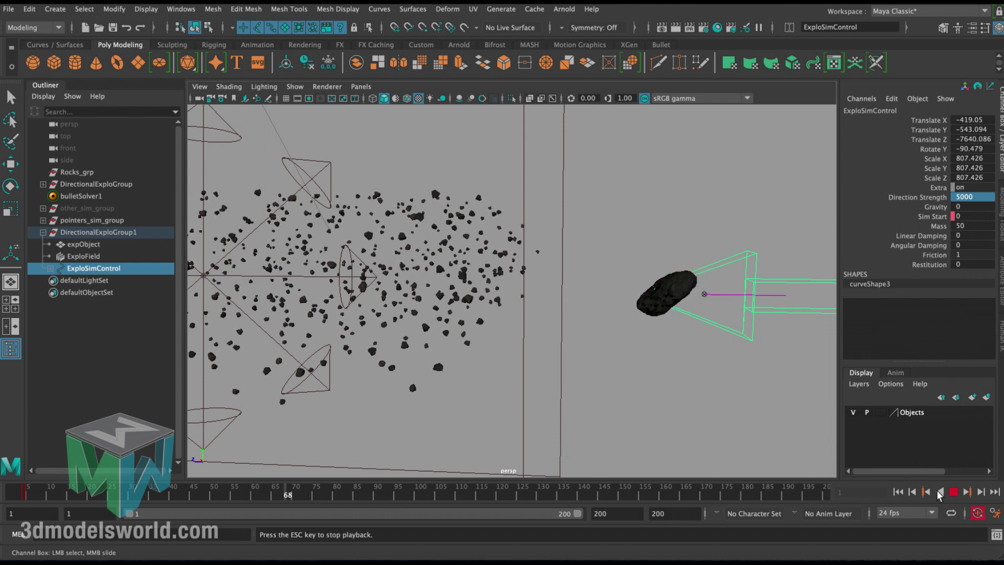
key(Escape)
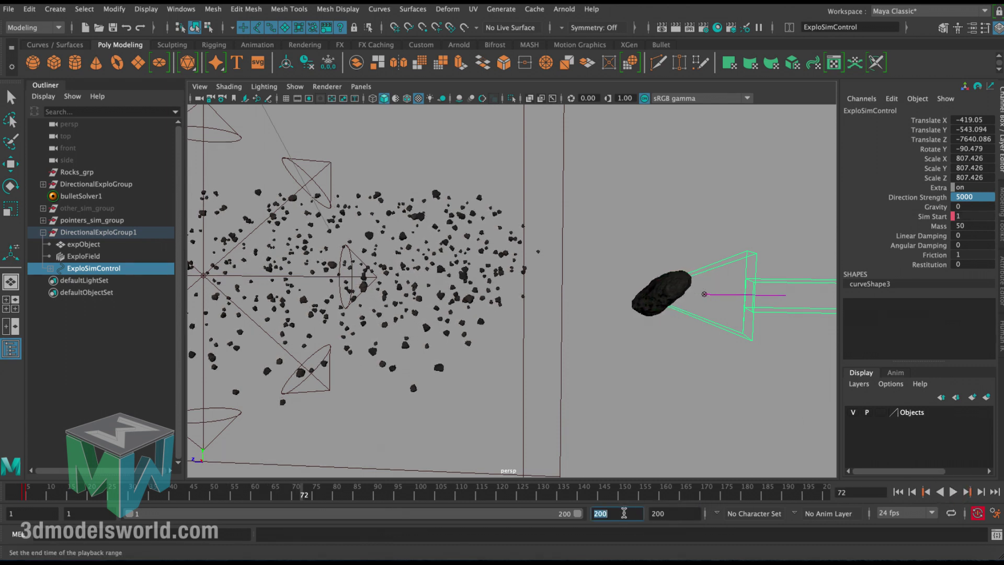
Extend the playback range's end time to frame 600 and resume the simulation.
text(600)
key(Return)
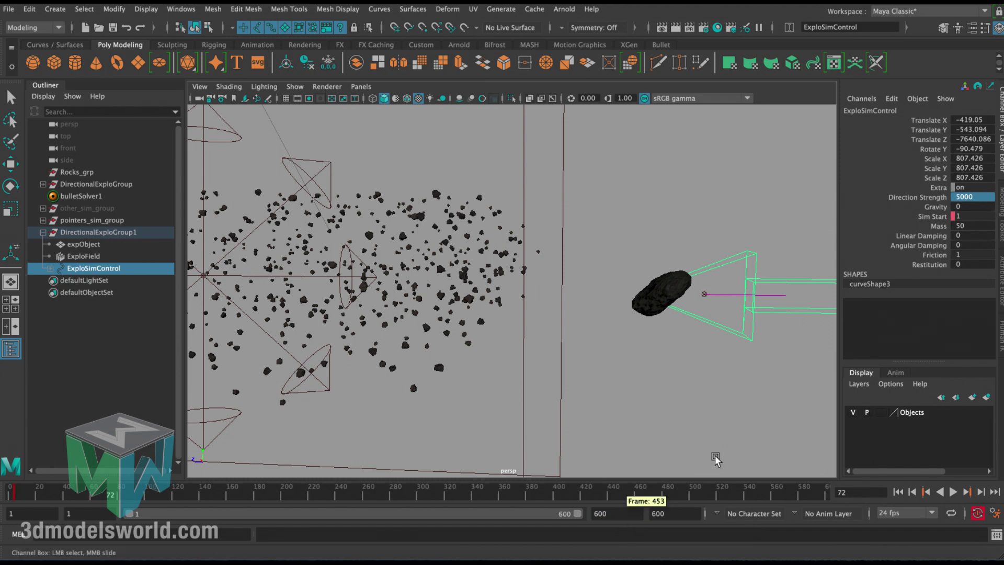
click(955, 495)
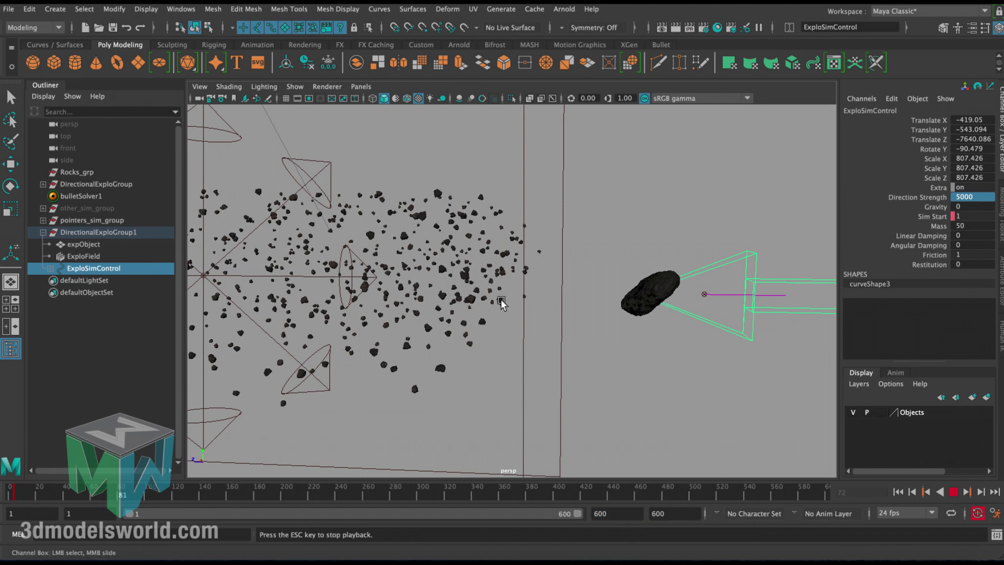
Examine the asteroid's flight through the rock field from several angles, stop the playback and return to the first frame.
alt+drag(534, 339, 570, 318)
alt+right_drag(575, 316, 617, 403)
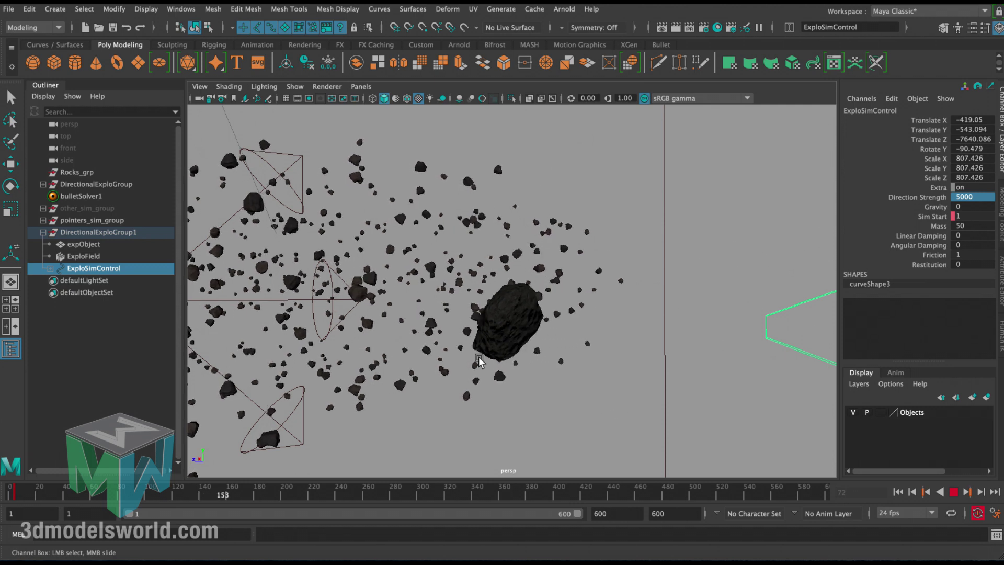
alt+right_drag(474, 366, 429, 345)
alt+drag(493, 345, 609, 348)
alt+right_drag(642, 346, 672, 364)
alt+drag(672, 365, 684, 371)
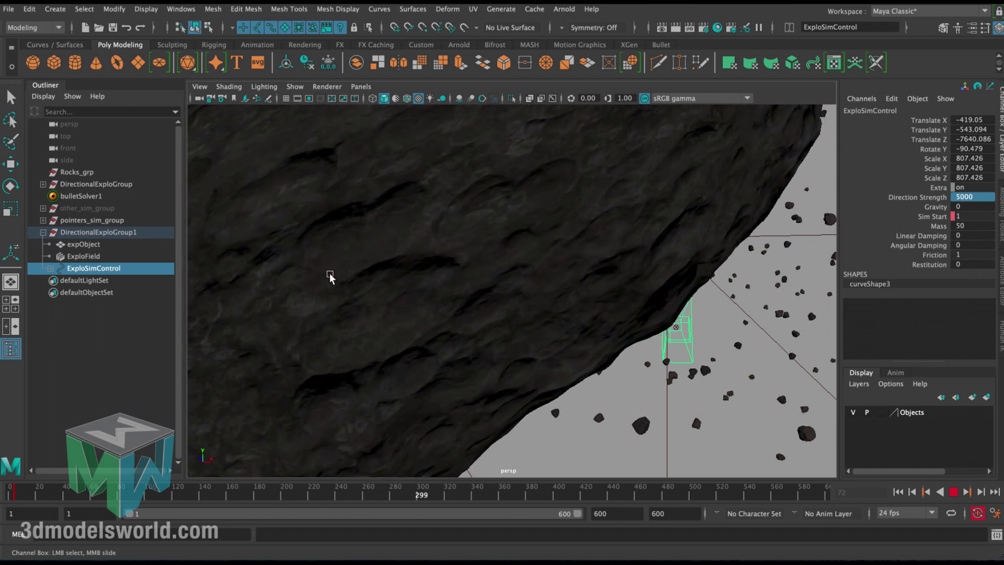
click(524, 312)
alt+right_drag(524, 312, 426, 332)
alt+drag(426, 331, 445, 300)
alt+right_drag(419, 282, 538, 399)
alt+middle_drag(314, 287, 503, 278)
alt+right_drag(503, 277, 589, 385)
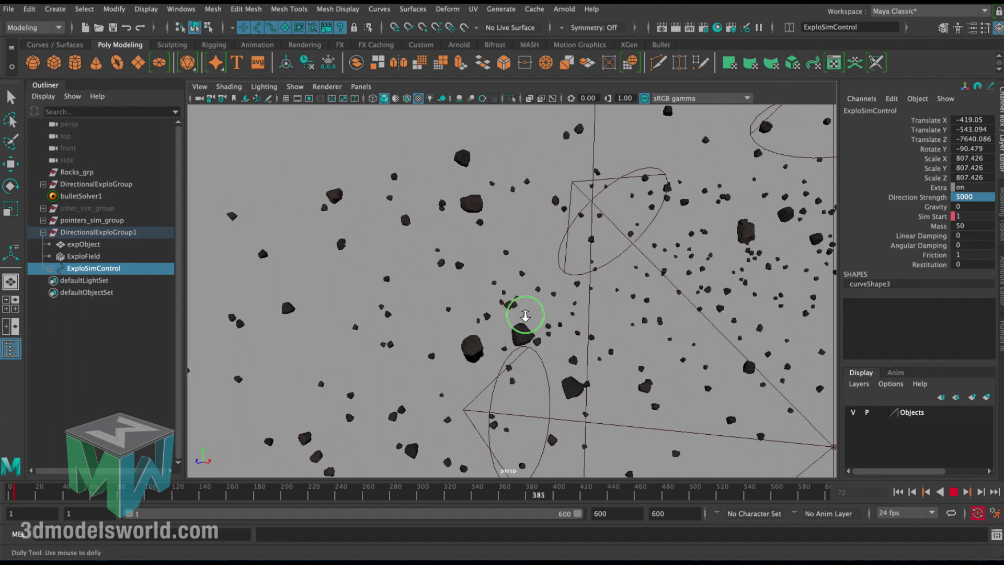
alt+right_drag(677, 404, 501, 291)
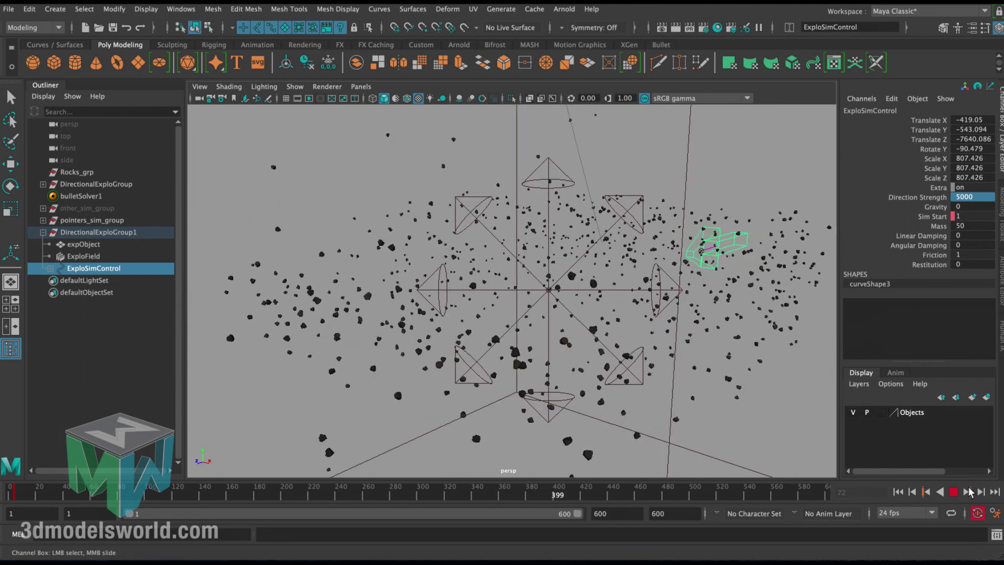
click(953, 492)
click(898, 492)
Create a polygon cube and scale it up uniformly to about 702.
alt+drag(689, 359, 547, 324)
alt+right_drag(548, 278, 636, 345)
alt+drag(635, 345, 619, 310)
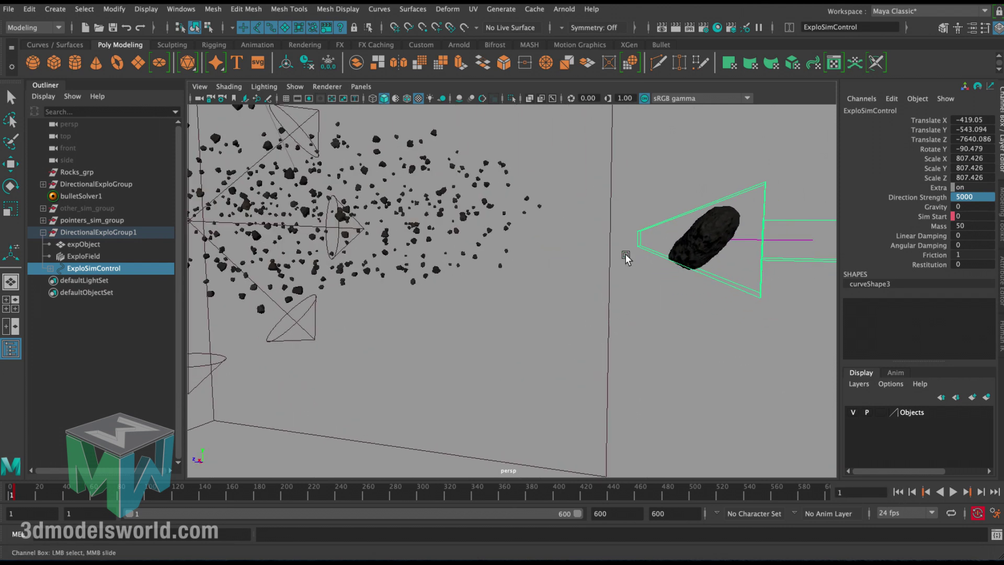
mouse_move(631, 258)
alt+right_down()
mouse_move(595, 262)
mouse_move(635, 261)
alt+right_up()
alt+drag(601, 319, 488, 302)
alt+middle_drag(596, 280, 516, 273)
alt+right_drag(516, 273, 630, 328)
alt+drag(630, 328, 636, 309)
alt+middle_drag(636, 309, 520, 287)
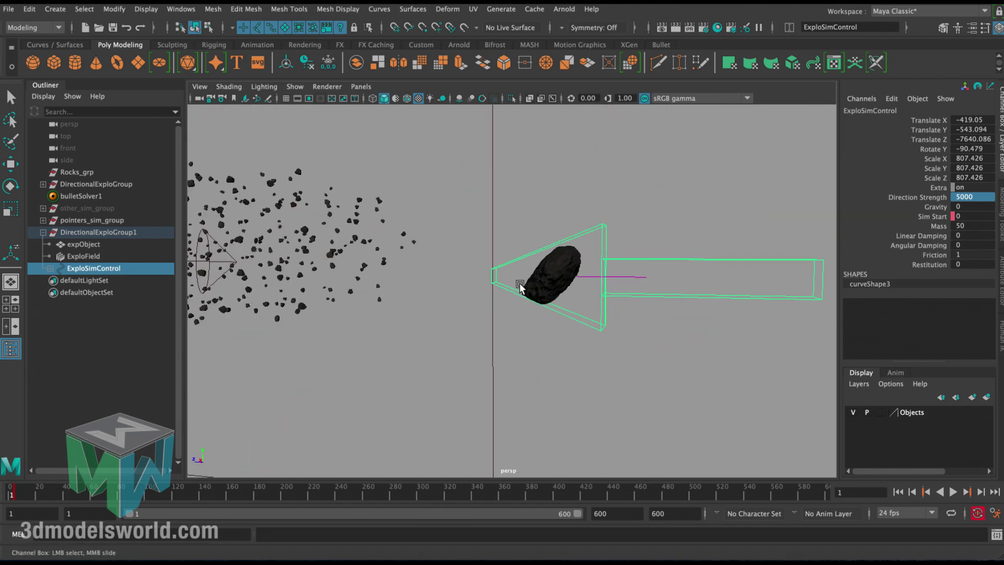
alt+drag(521, 286, 447, 264)
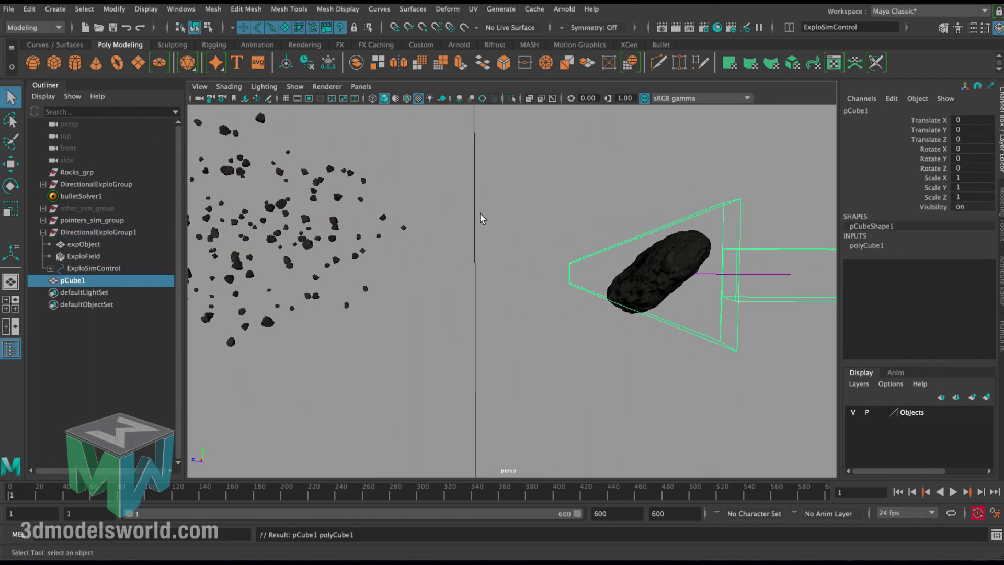
alt+right_drag(508, 223, 411, 191)
key(r)
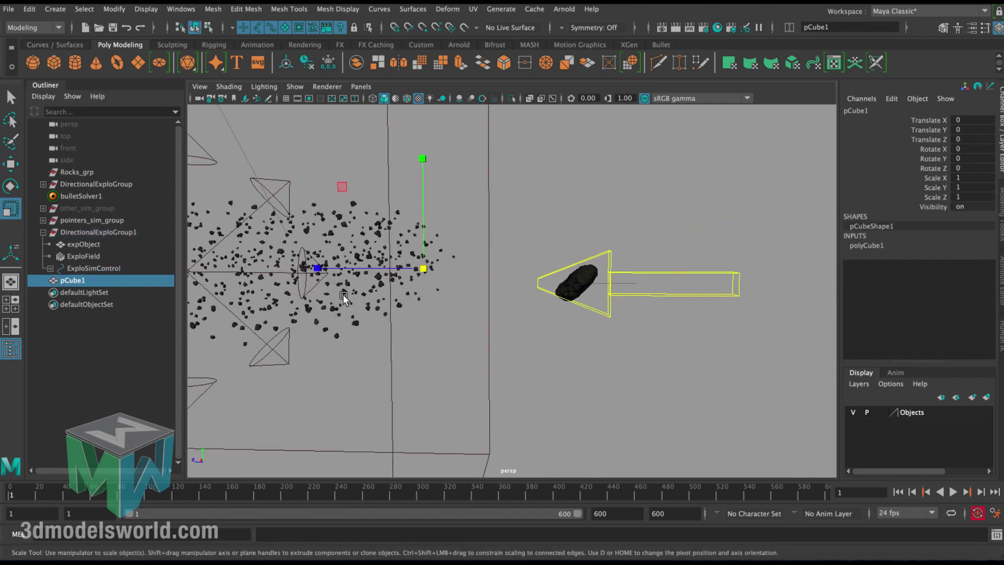
drag(422, 269, 530, 286)
Flatten the cube along Z to a scale of about 217 and move it to the underside of the asteroid's front end.
key(w)
alt+right_drag(542, 243, 657, 387)
drag(669, 183, 667, 314)
key(r)
middle_drag(661, 340, 682, 342)
drag(681, 343, 605, 351)
key(w)
drag(530, 333, 507, 270)
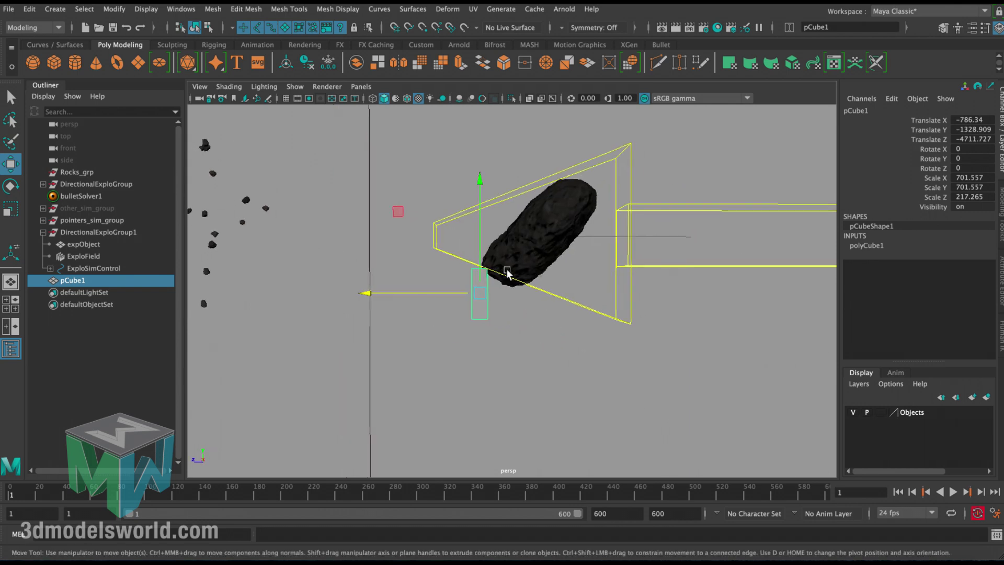
Reposition the cube ahead of and below the asteroid, at about -1551 in Y and -4405 in Z.
click(482, 247)
key(ctrl+z)
drag(451, 294, 463, 294)
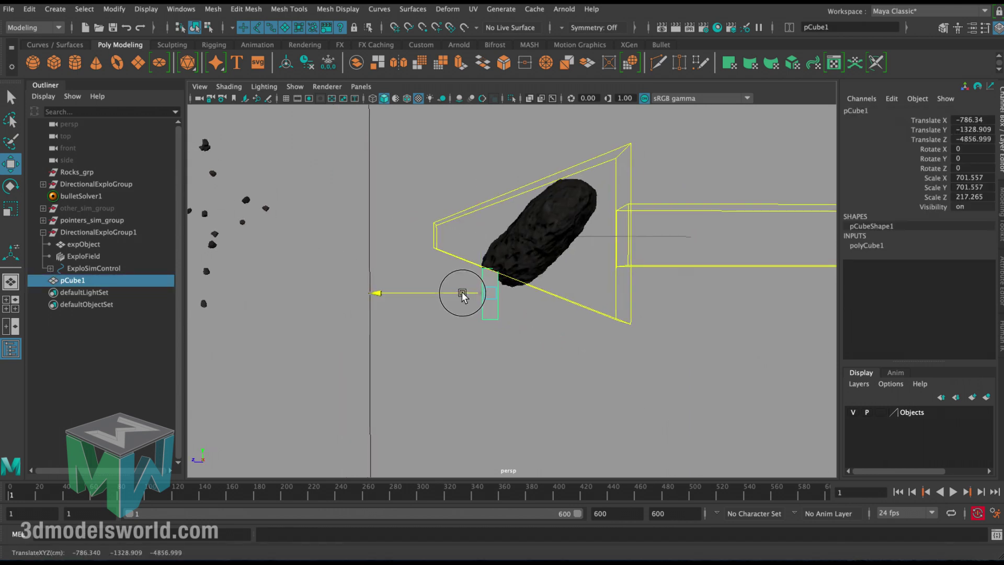
drag(491, 243, 471, 253)
scroll(485, 270, up, 5)
scroll(464, 281, down, 2)
scroll(477, 264, up, 2)
drag(427, 317, 473, 312)
drag(448, 251, 445, 257)
drag(404, 312, 316, 307)
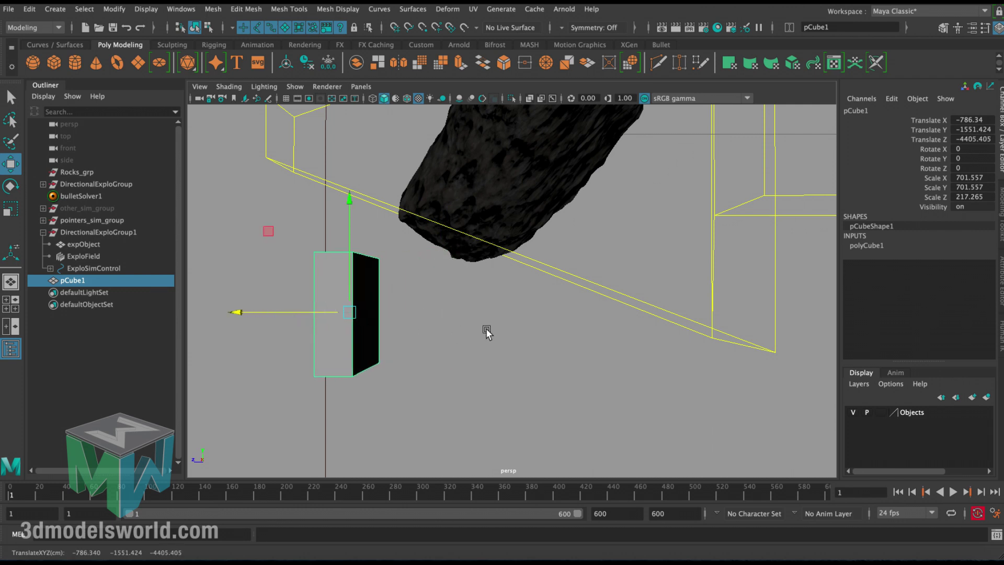
Widen the cube along its X axis across the asteroid's path.
alt+drag(486, 329, 427, 273)
alt+drag(560, 314, 655, 325)
key(r)
drag(732, 369, 780, 391)
key(q)
Add the cube to the simulation as a static object with xShatter FX's General Settings and deselect it.
click(917, 559)
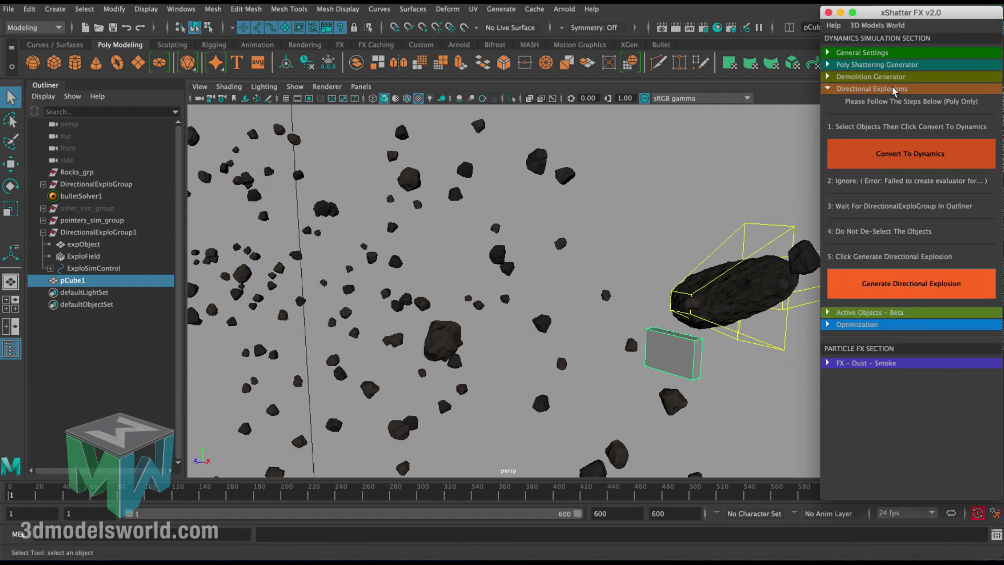
click(881, 89)
click(860, 53)
click(897, 93)
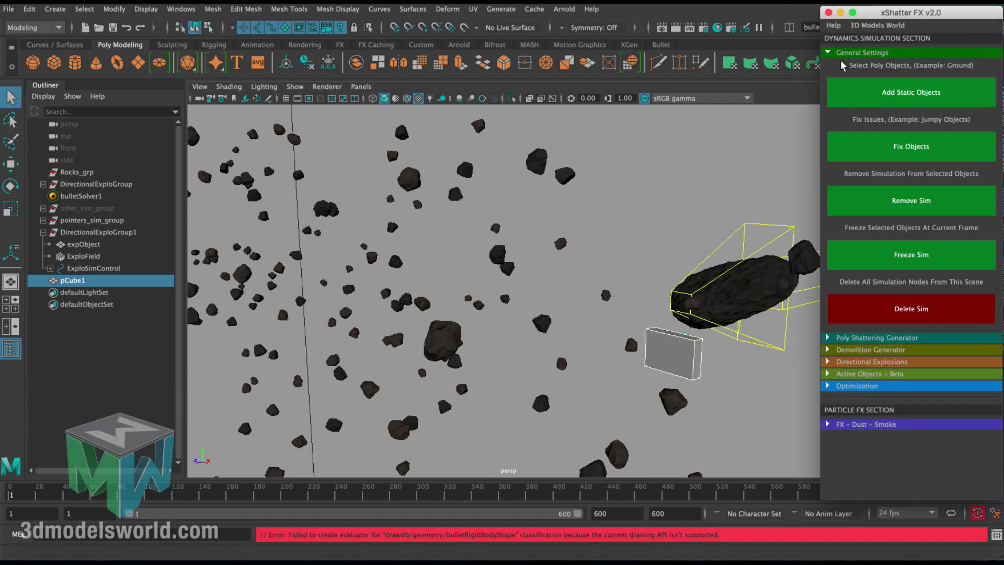
click(842, 14)
click(674, 195)
Play the simulation to examine the asteroid passing the static cube and crossing the rocks, viewing several angles, and return to the first frame.
alt+right_drag(674, 195, 627, 193)
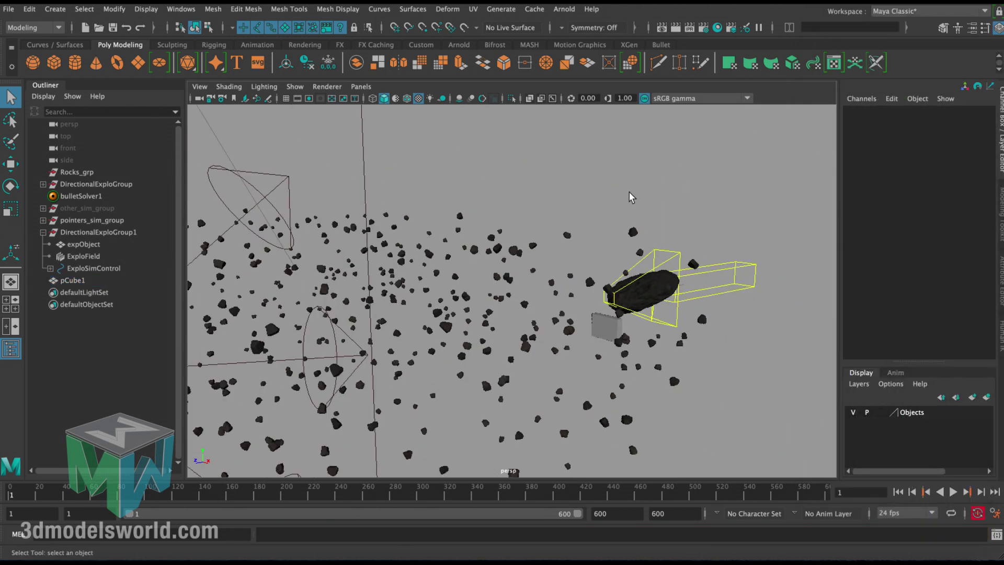
alt+drag(628, 193, 598, 184)
alt+middle_drag(598, 183, 675, 204)
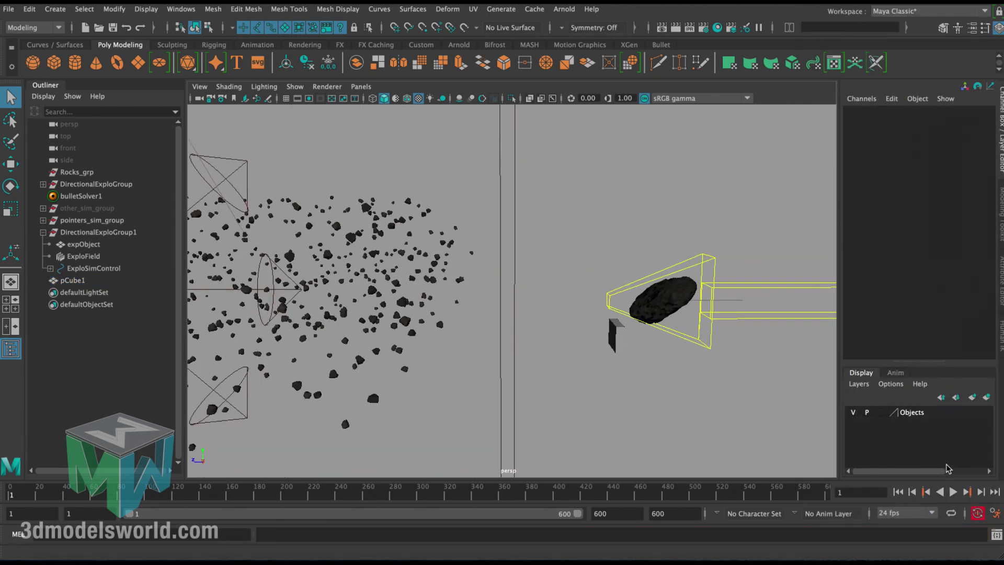
click(953, 492)
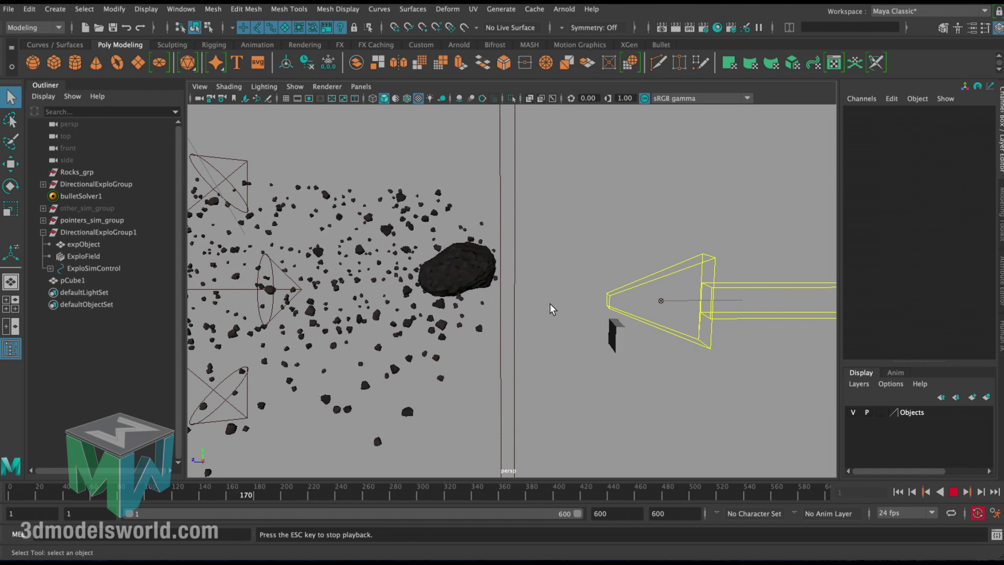
alt+drag(473, 305, 644, 293)
alt+middle_drag(643, 287, 649, 289)
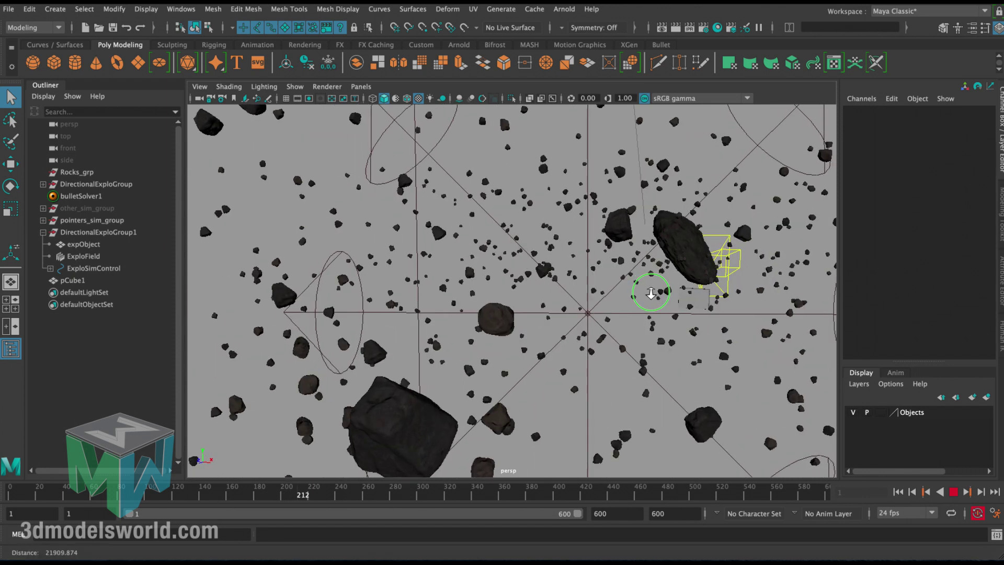
scroll(649, 290, up, 1)
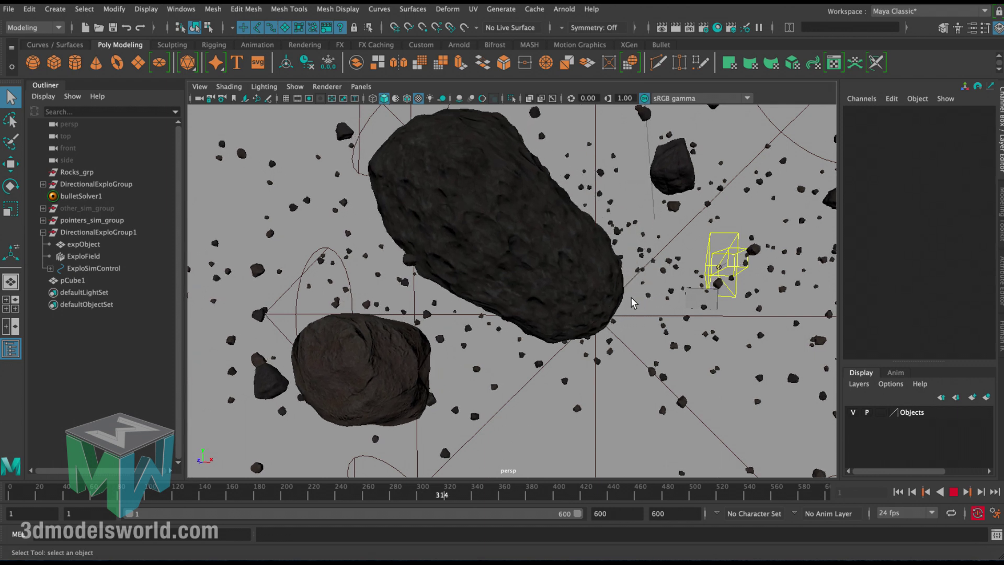
click(615, 293)
alt+right_drag(615, 293, 455, 256)
alt+drag(455, 256, 459, 247)
alt+right_drag(460, 246, 478, 265)
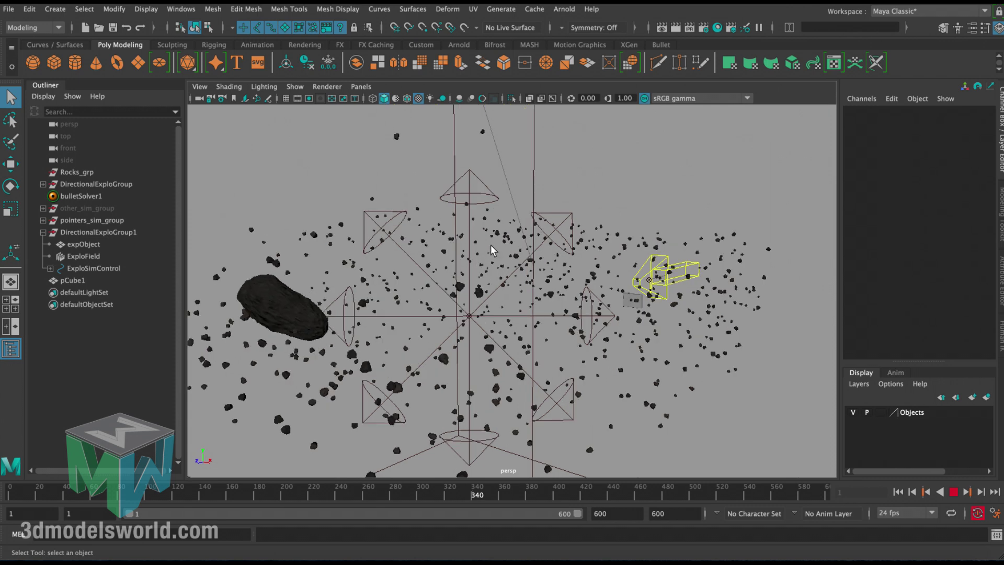
click(954, 491)
click(898, 492)
Select a single rock in the field and inspect xShatter FX's General Settings and Demolition Generator sections.
alt+right_drag(630, 233, 571, 326)
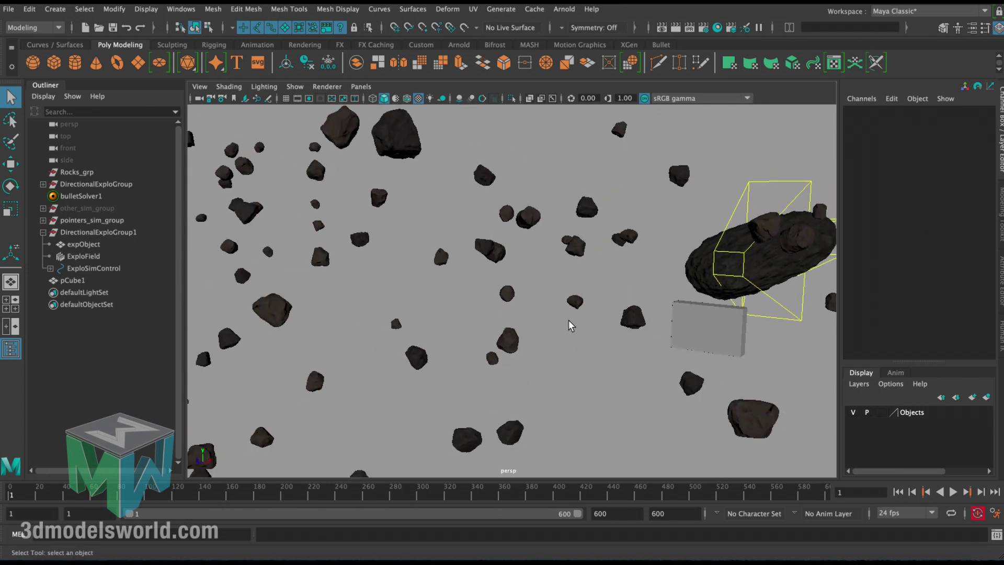
click(510, 341)
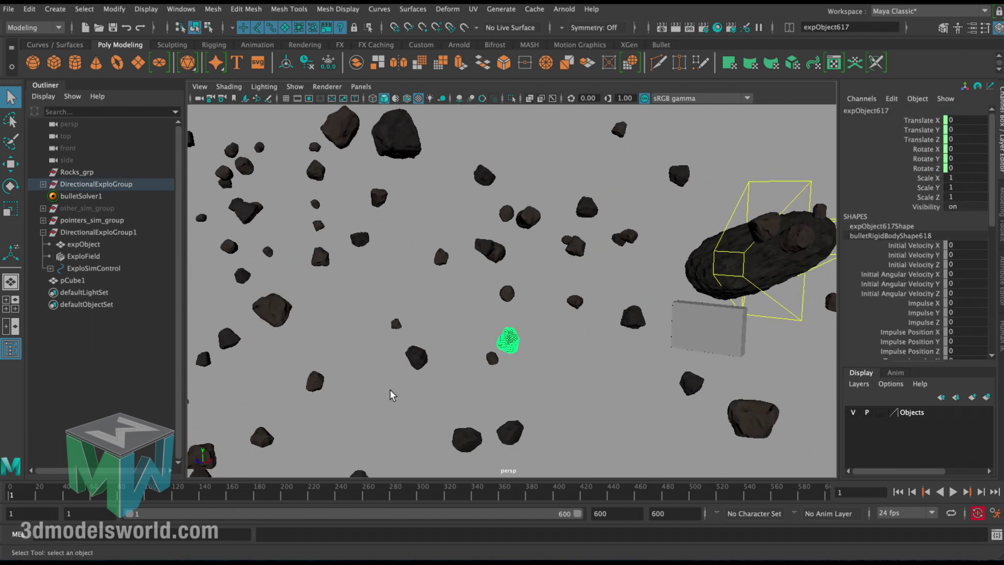
alt+drag(449, 367, 518, 360)
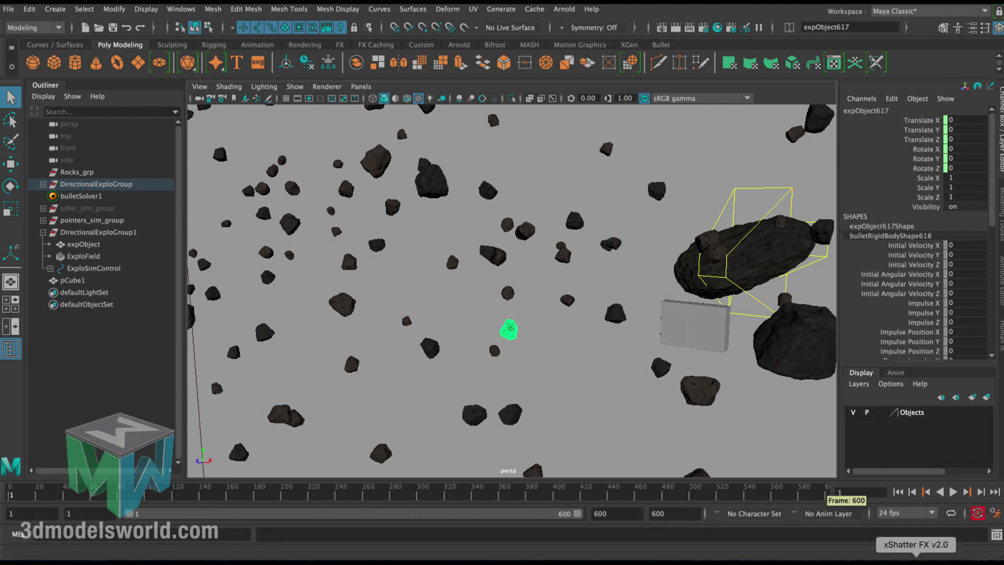
click(915, 556)
click(854, 46)
click(856, 53)
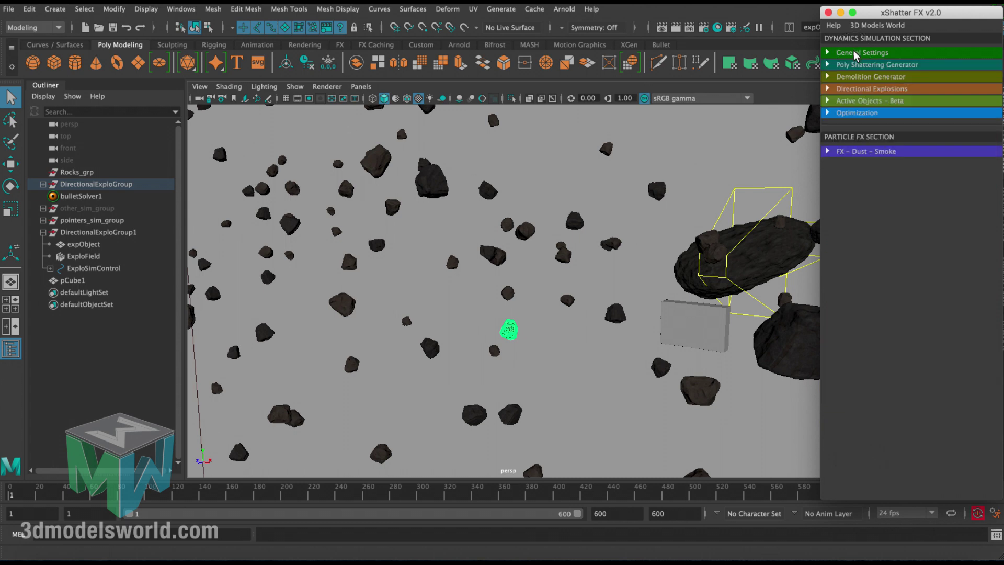
click(872, 78)
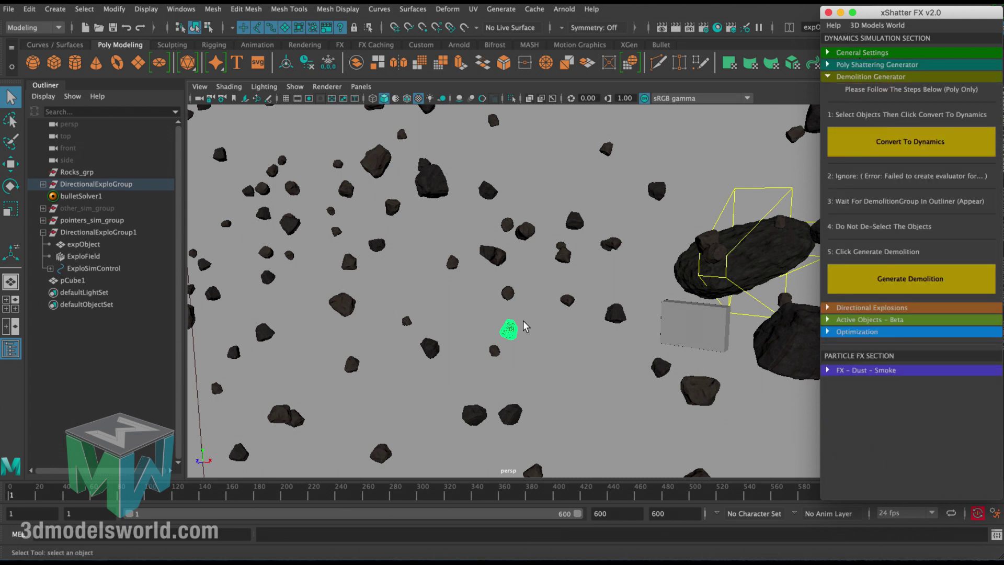